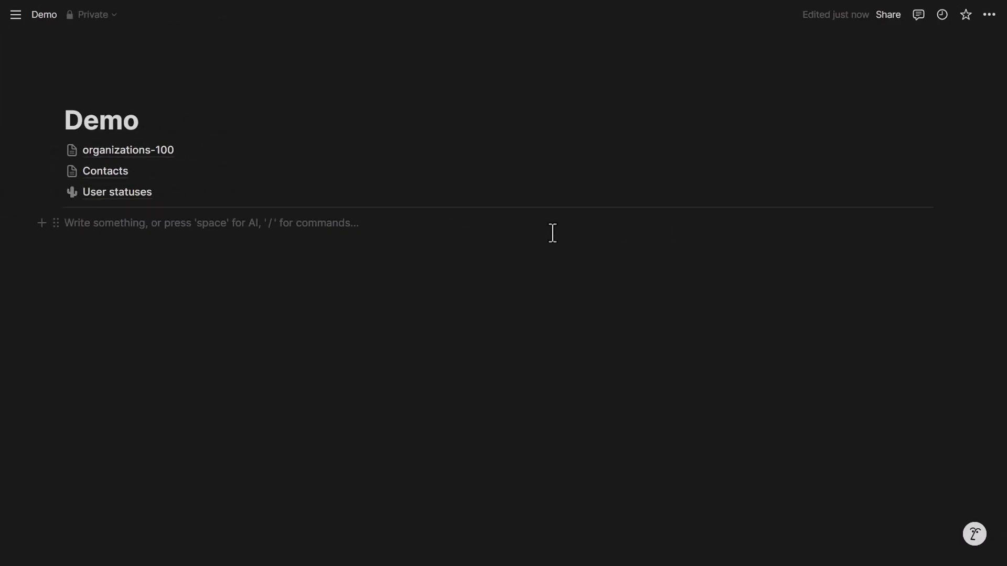
- Start a new block under the page links and filter the slash menu with /for
{"action": "key", "text": "Return"}
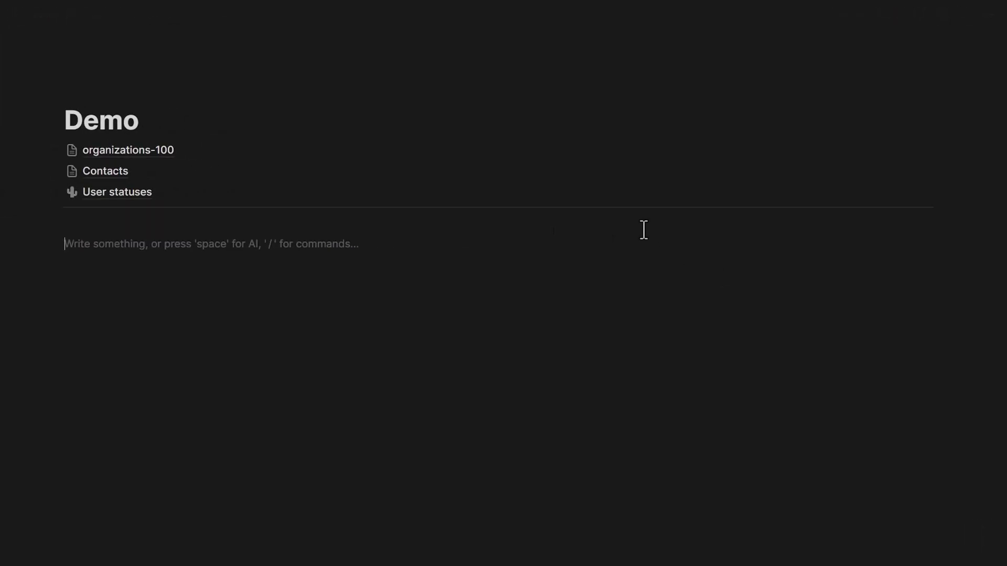
{"action": "type", "text": "/form"}
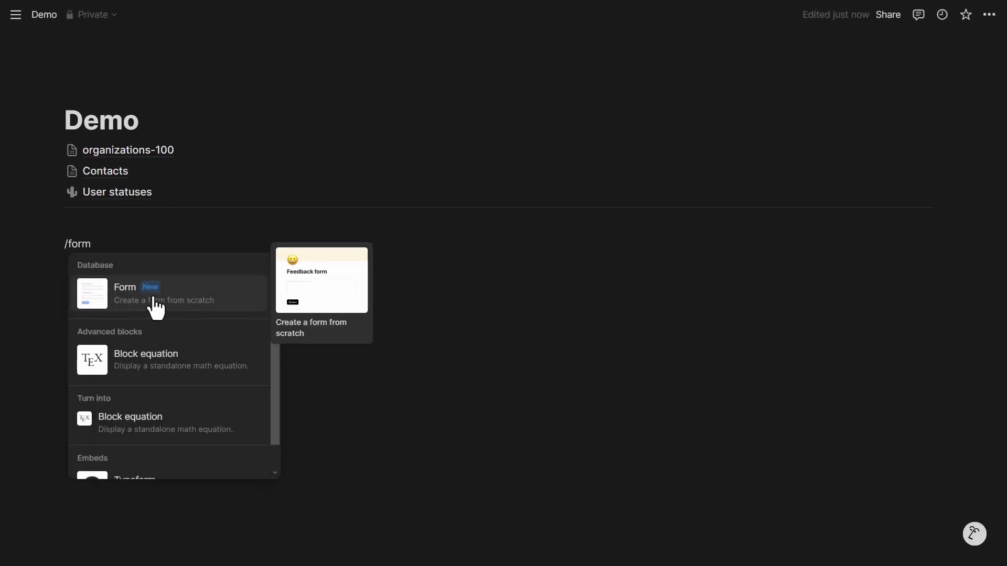
- Insert a Form block on the Demo page and show its Responses table
{"action": "left_click", "coordinate": [156, 308]}
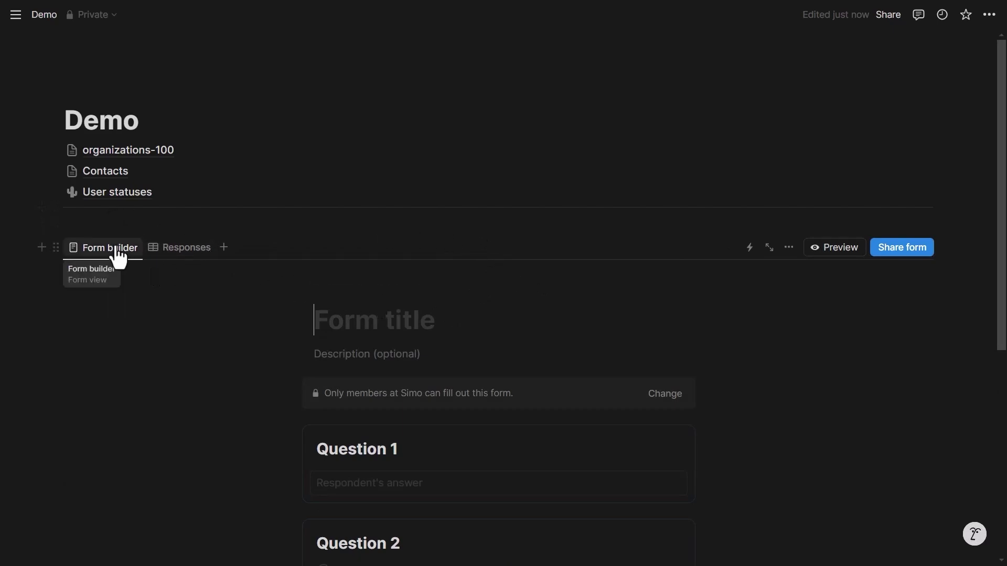
{"action": "left_click", "coordinate": [182, 261]}
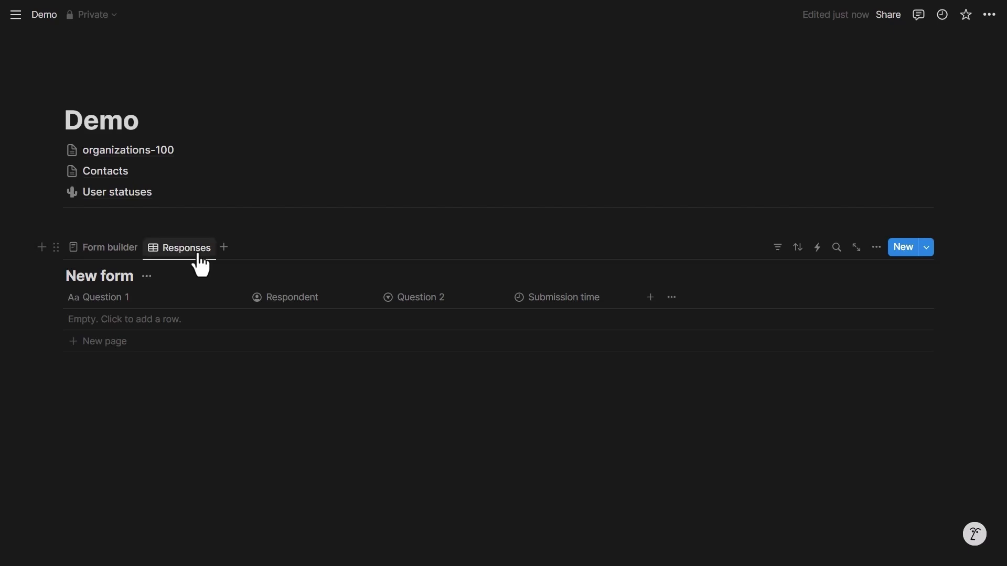
- Look over the responses view's layout options, then open the list of view types to add
{"action": "left_click", "coordinate": [877, 249]}
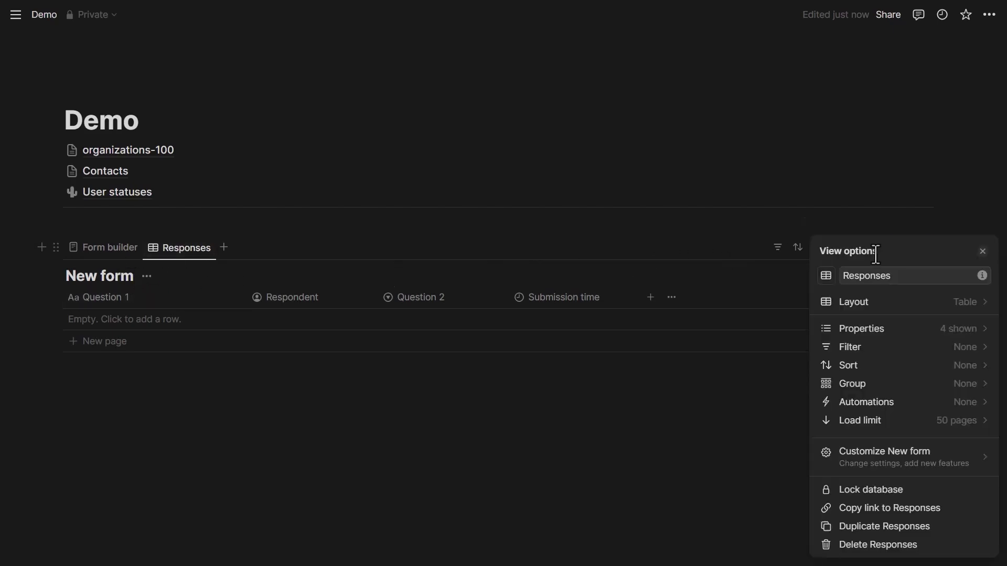
{"action": "left_click", "coordinate": [869, 303]}
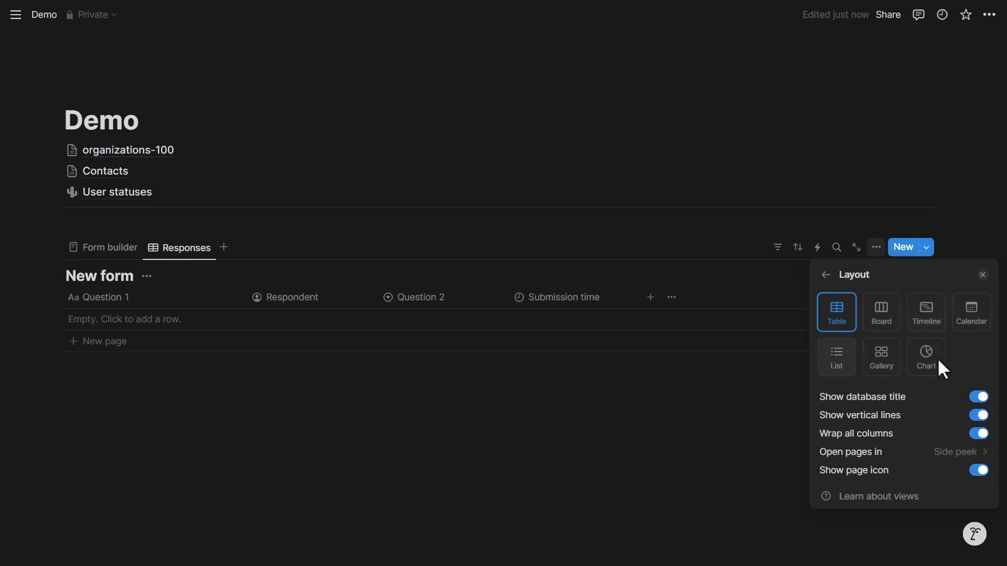
{"action": "left_click", "coordinate": [776, 362]}
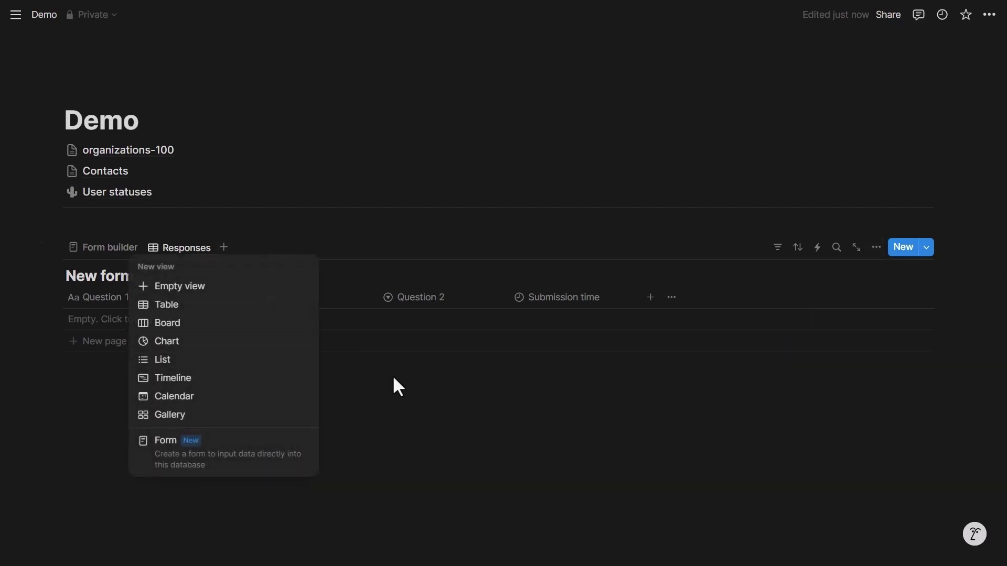
{"action": "left_click", "coordinate": [221, 458]}
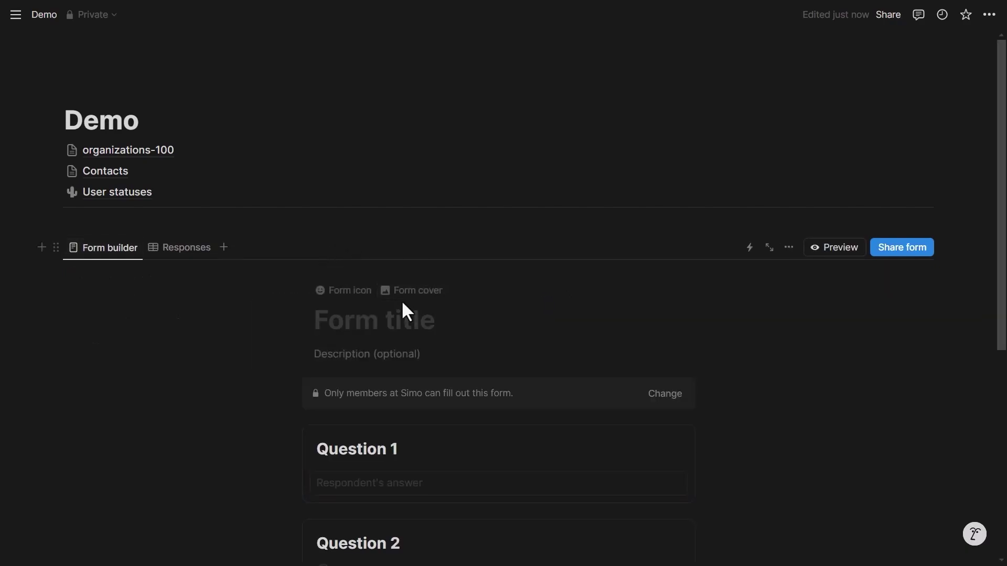
- Scroll the new form builder down and back up to review it
{"action": "scroll", "coordinate": [412, 325], "scroll_direction": "down", "scroll_amount": 3}
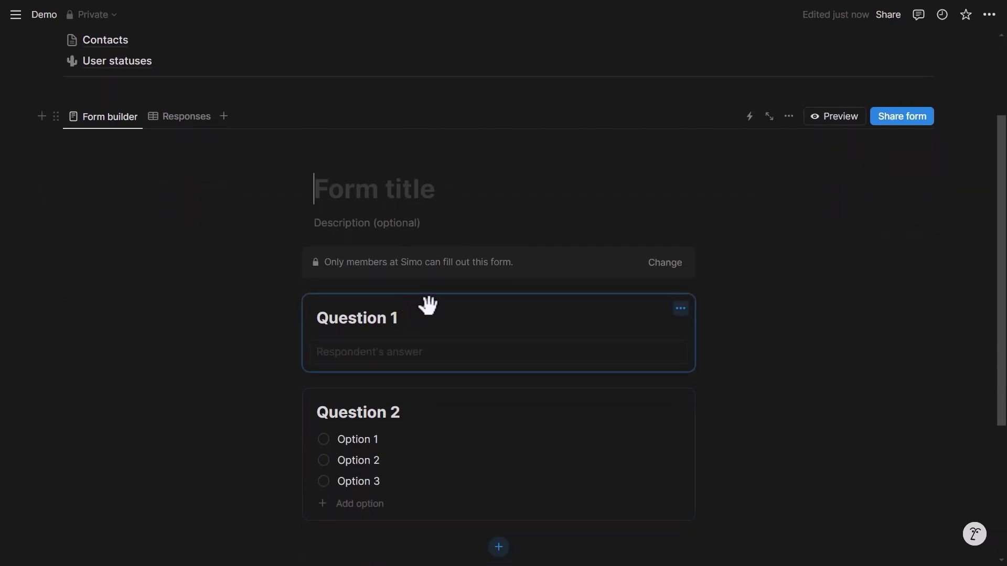
{"action": "scroll", "coordinate": [427, 301], "scroll_direction": "up", "scroll_amount": 2}
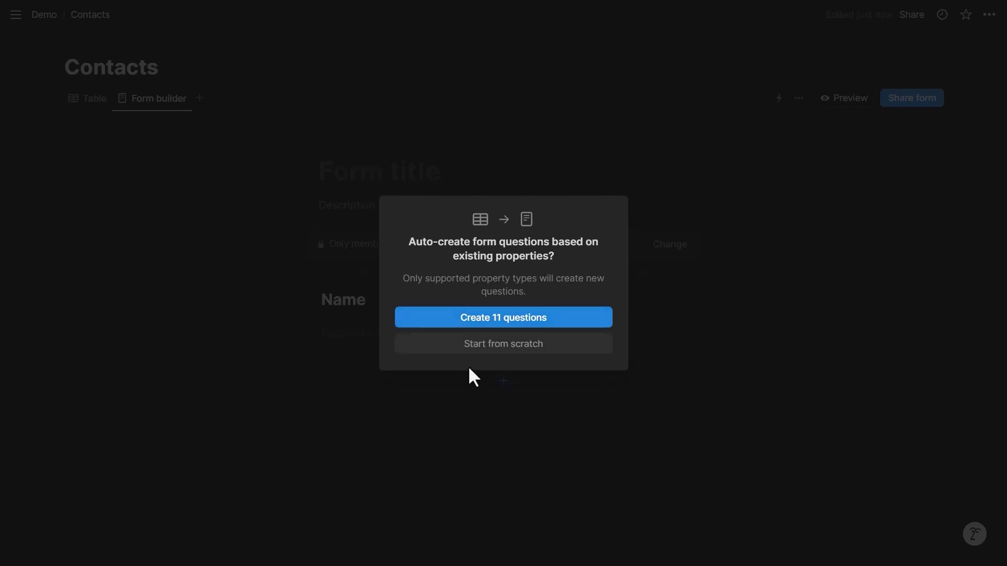
- Choose Start from scratch so the Contacts form keeps only a Name question
{"action": "left_click", "coordinate": [493, 346]}
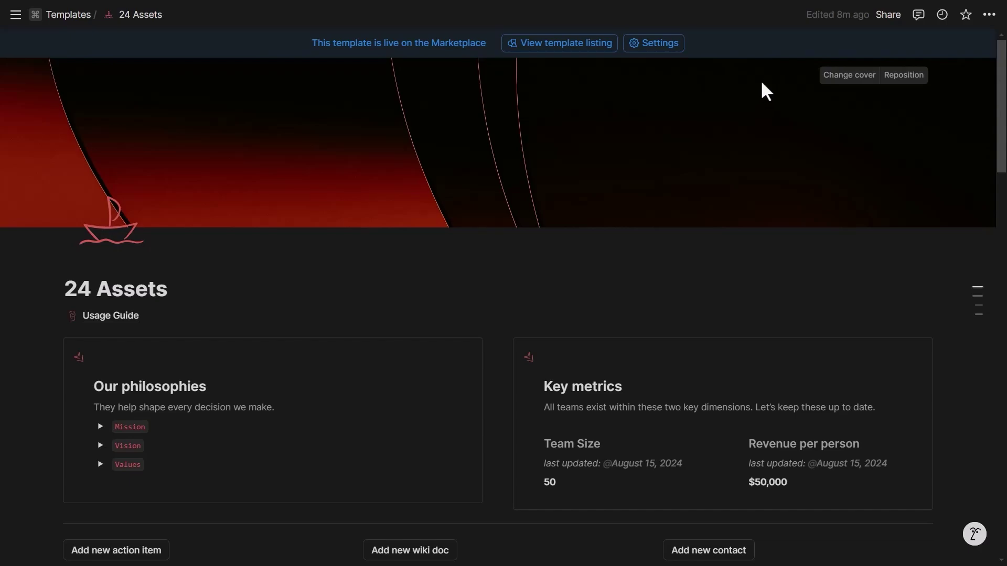
- Scroll down to the template's CRM section and open the Deals database
{"action": "scroll", "coordinate": [551, 213], "scroll_direction": "down", "scroll_amount": 3}
{"action": "scroll", "coordinate": [555, 212], "scroll_direction": "down", "scroll_amount": 4}
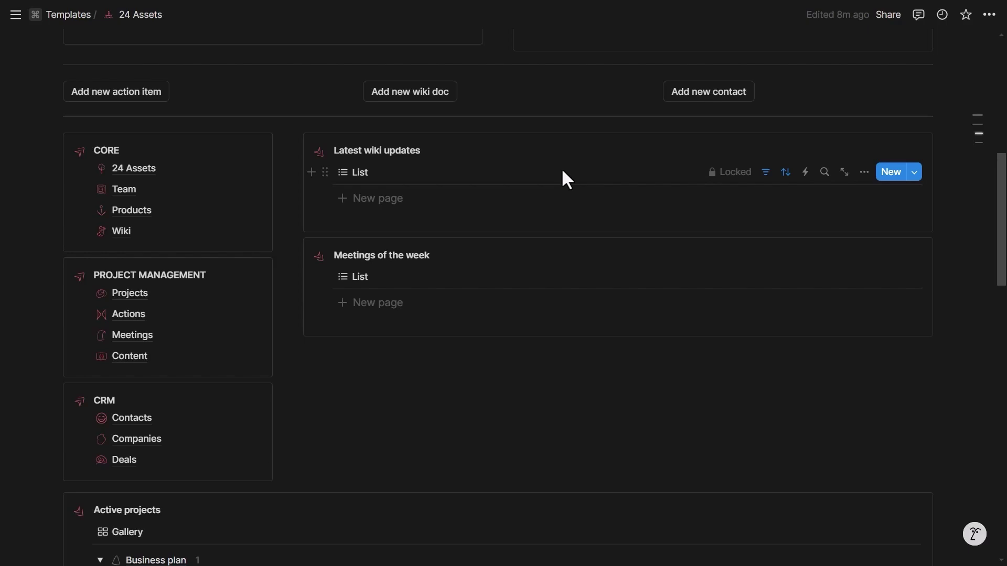
{"action": "scroll", "coordinate": [550, 333], "scroll_direction": "down", "scroll_amount": 3}
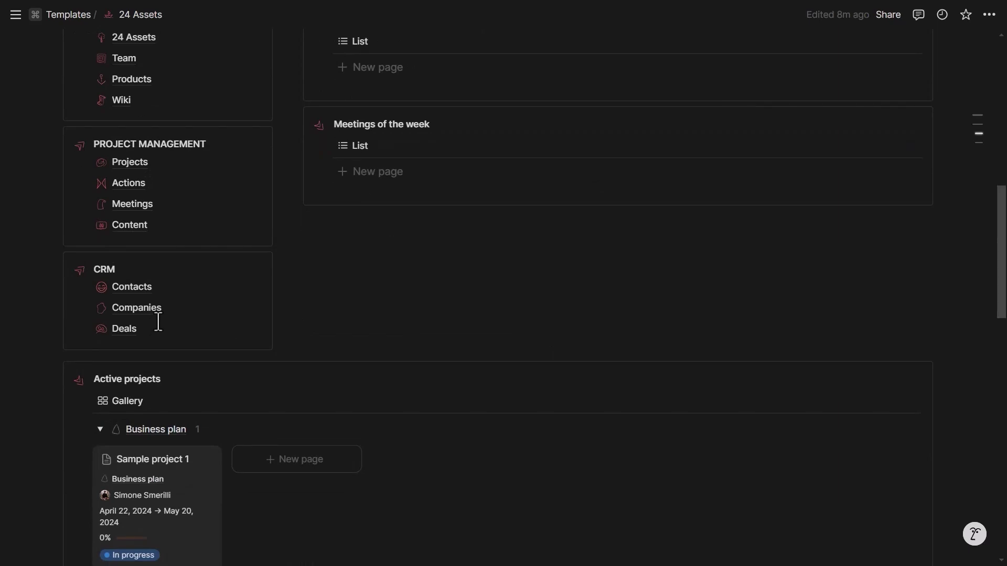
{"action": "left_click", "coordinate": [142, 332]}
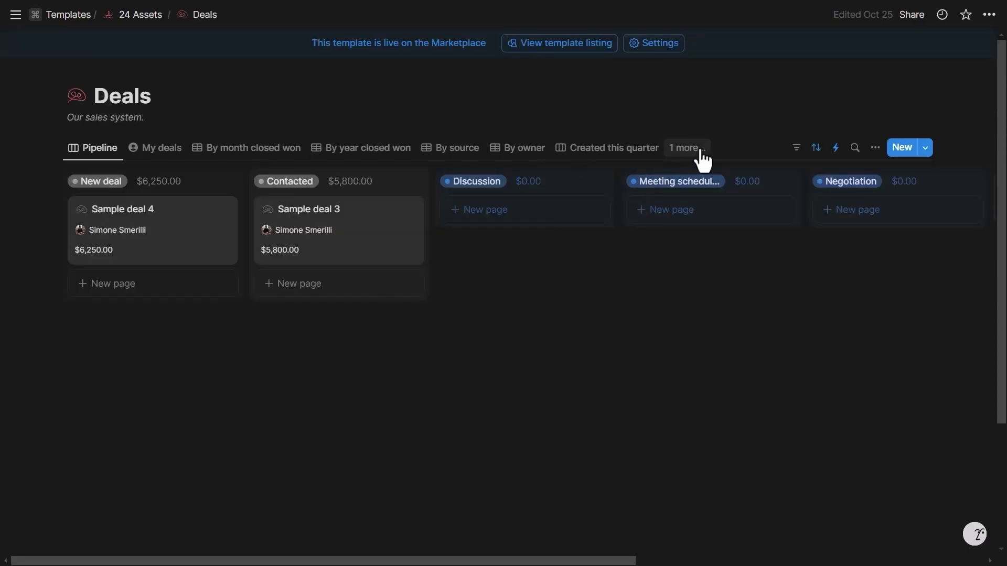
- Create a new form view on the Deals database, started from scratch
{"action": "left_click", "coordinate": [700, 154]}
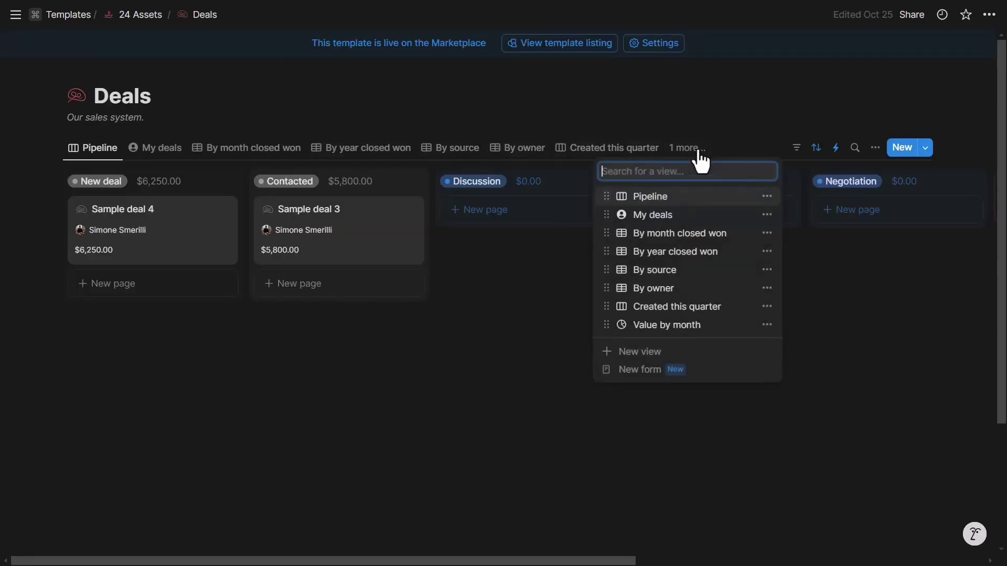
{"action": "left_click", "coordinate": [664, 373]}
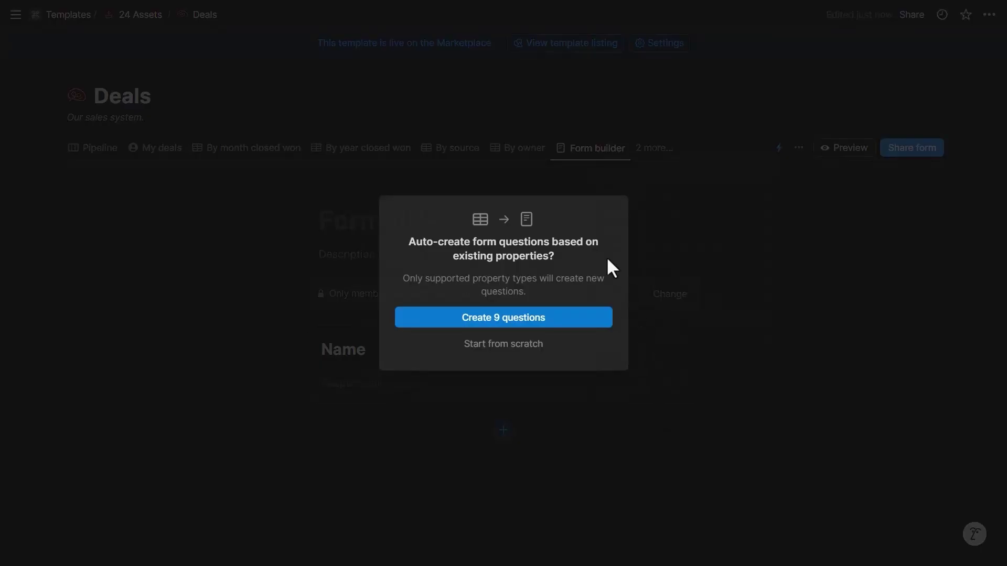
{"action": "left_click", "coordinate": [521, 347]}
- Rename the new form view to 'Add a deal'
{"action": "left_click", "coordinate": [587, 149]}
{"action": "key", "text": "Escape"}
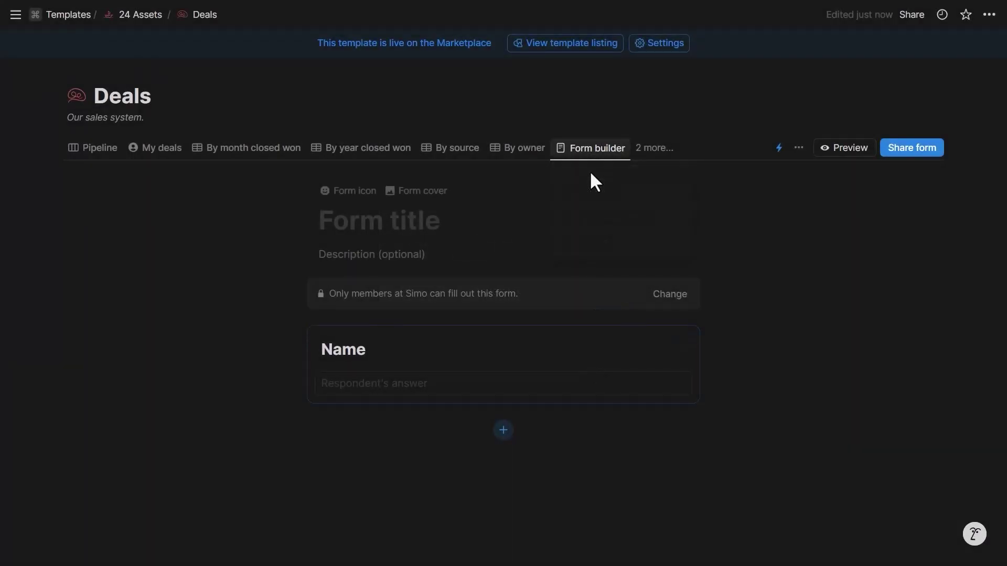
{"action": "left_click", "coordinate": [588, 158]}
{"action": "type", "text": "Add a deal"}
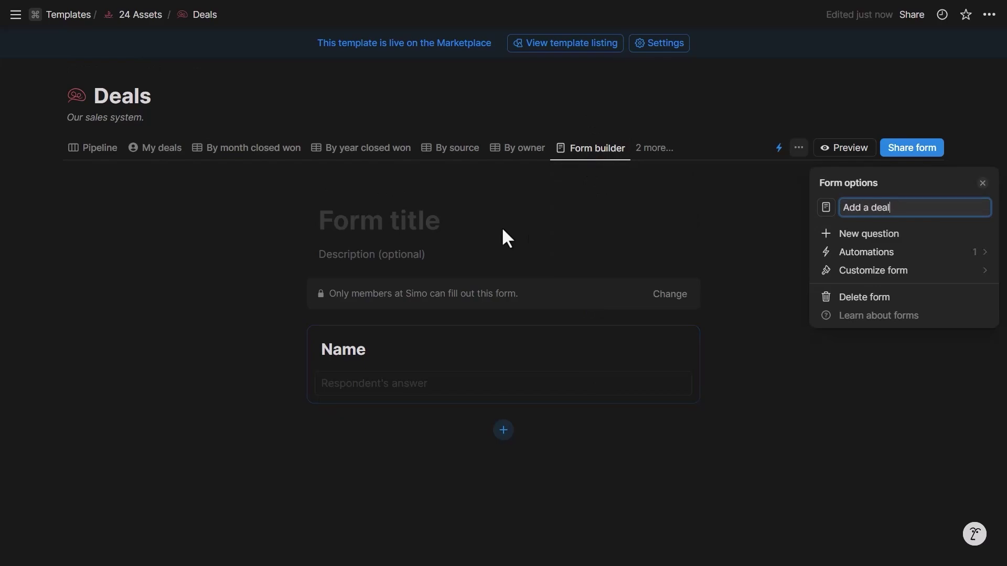
- Confirm the view name and title the form 'Add a new deal'
{"action": "key", "text": "Return"}
{"action": "left_click", "coordinate": [441, 223]}
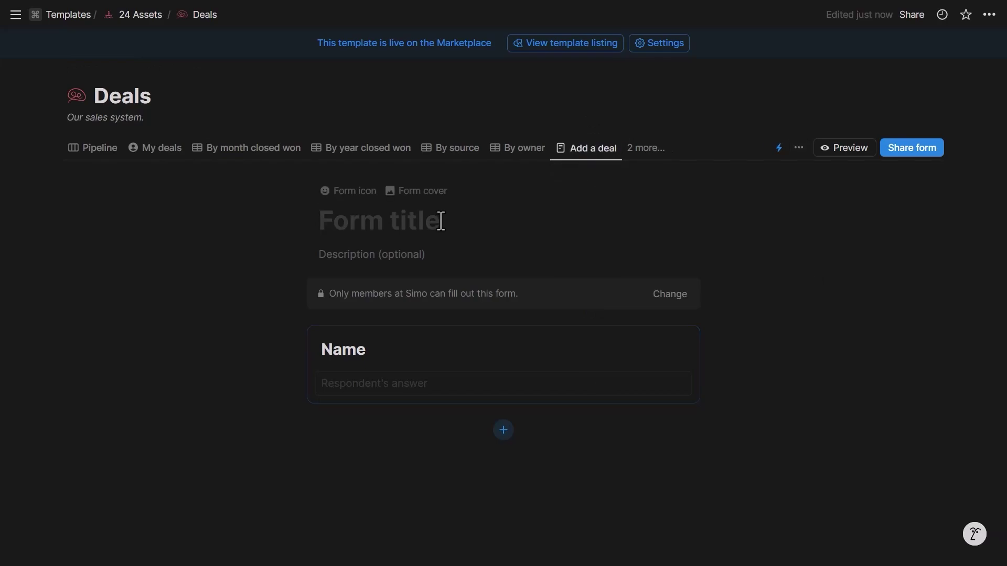
{"action": "type", "text": "Add a new deal"}
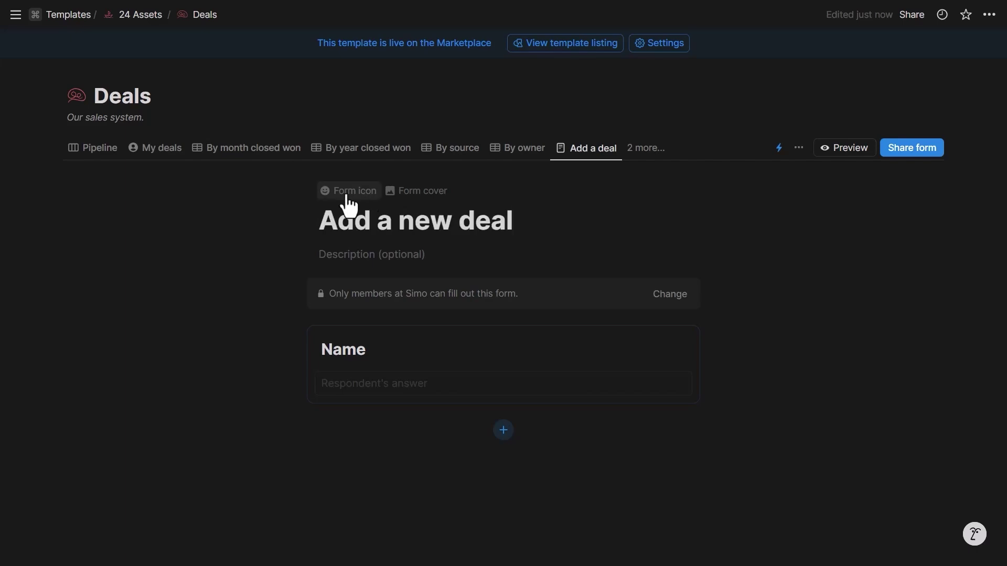
- Add an icon and a cover image to the form above its title
{"action": "left_click", "coordinate": [358, 196]}
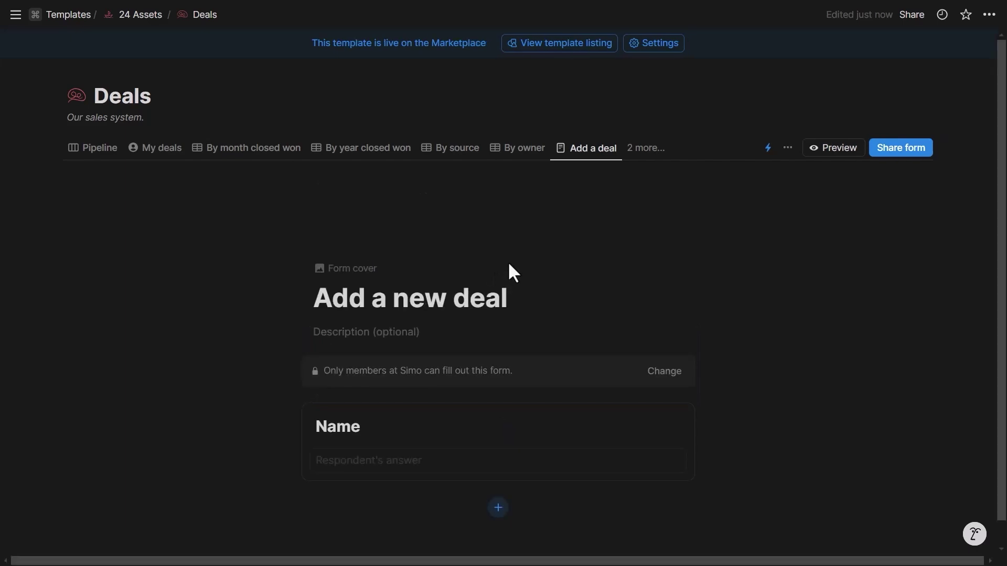
{"action": "left_click", "coordinate": [527, 272]}
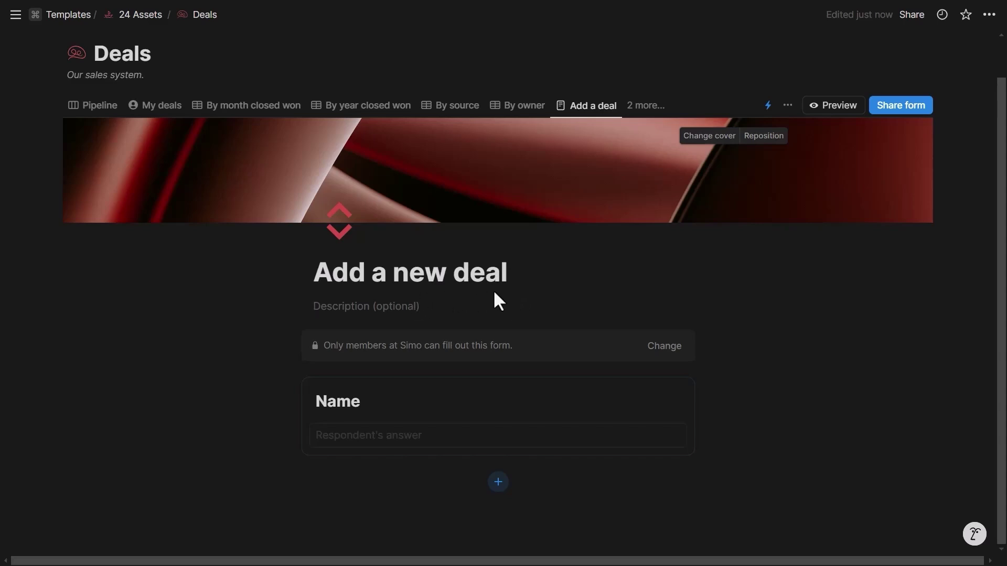
{"action": "left_click_drag", "start_coordinate": [331, 347], "coordinate": [517, 346]}
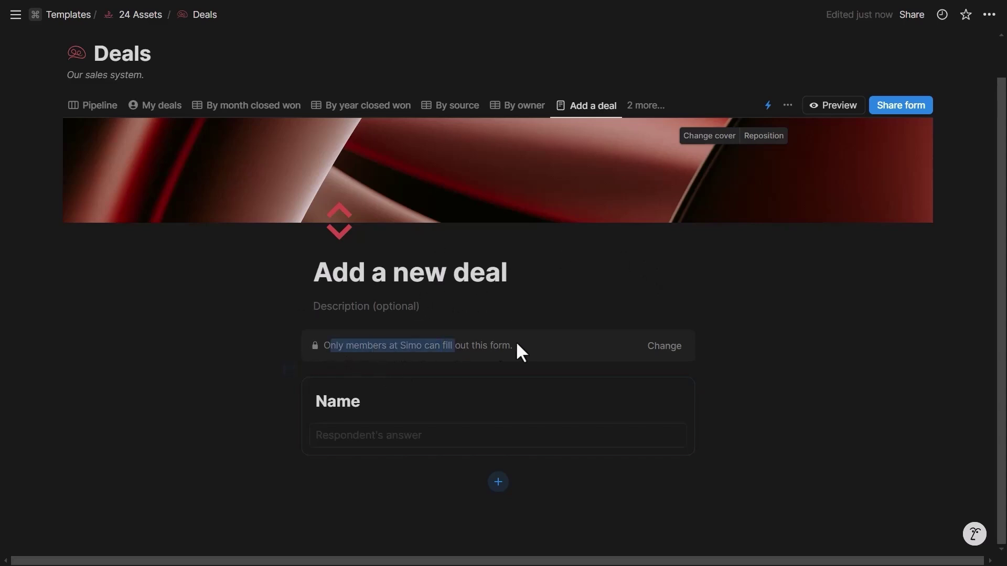
{"action": "left_click", "coordinate": [454, 351]}
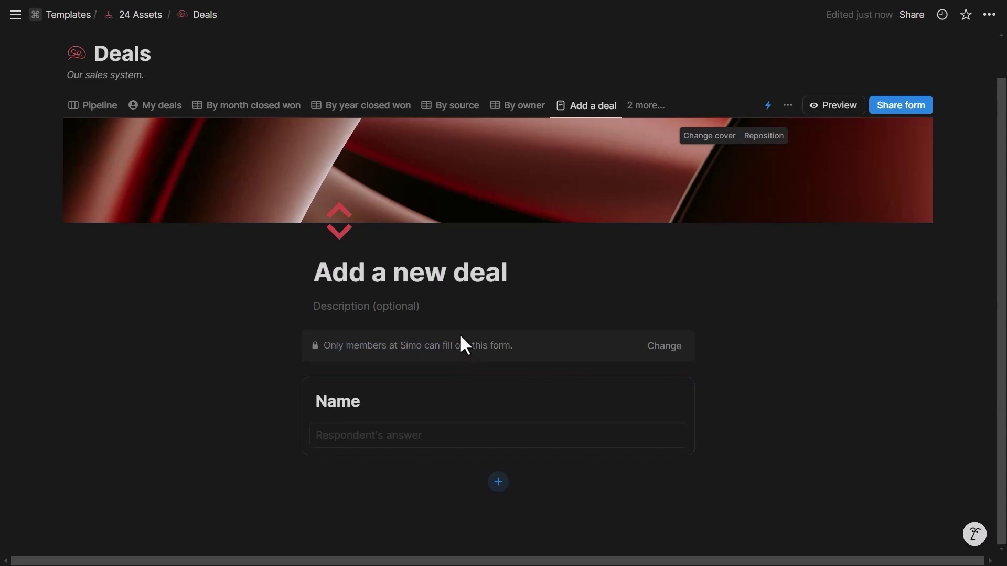
{"action": "left_click", "coordinate": [472, 400]}
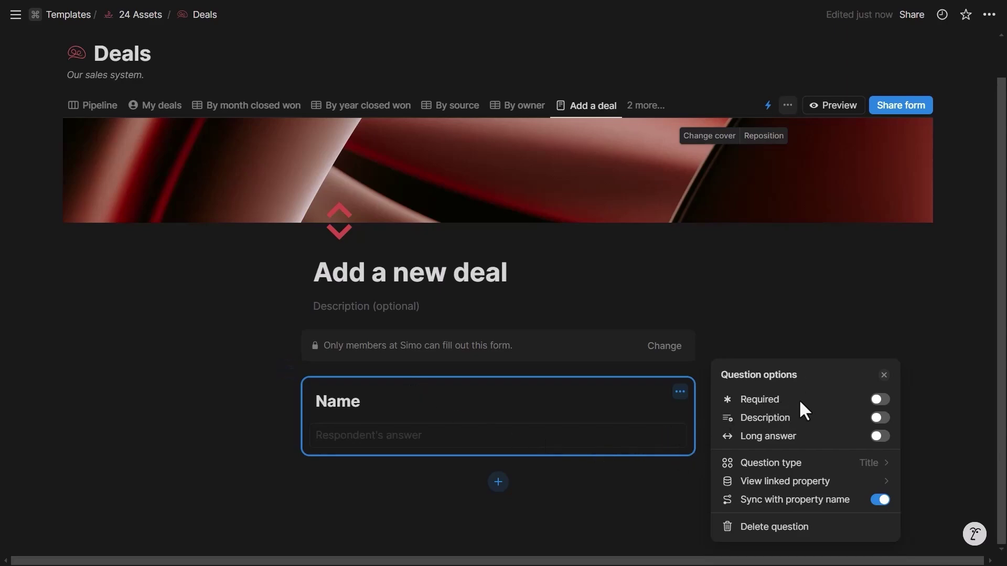
- Make Name required with the description 'The name of the company + the month (e.g., “Nike November 2024”)'
{"action": "left_click", "coordinate": [861, 405]}
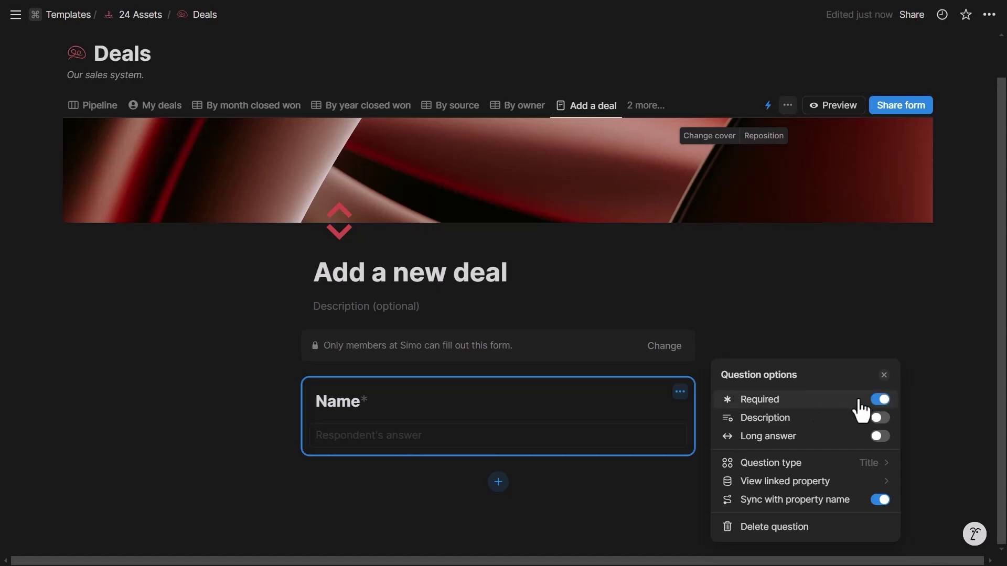
{"action": "left_click", "coordinate": [797, 423]}
{"action": "left_click", "coordinate": [376, 429]}
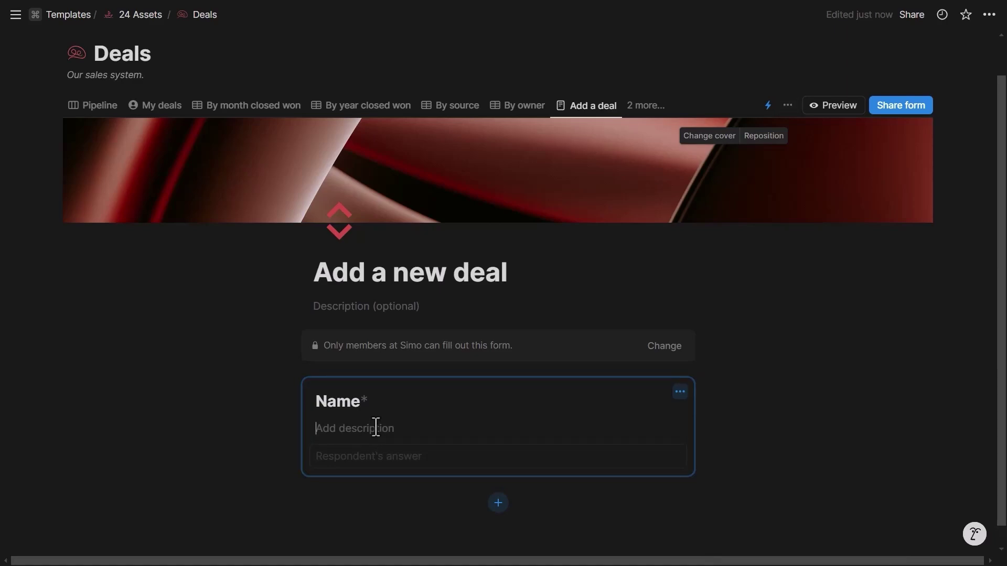
{"action": "type", "text": "The name of the company + the month "}
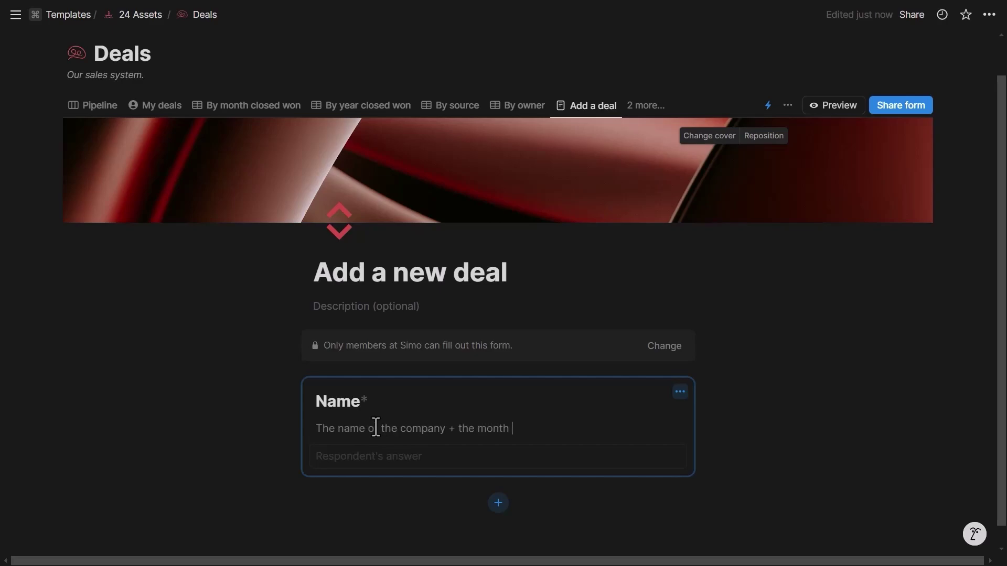
{"action": "type", "text": "(e.g., “Nike November 2024”)"}
- Inspect the Name question's linked property, then select the question title
{"action": "left_click", "coordinate": [681, 392]}
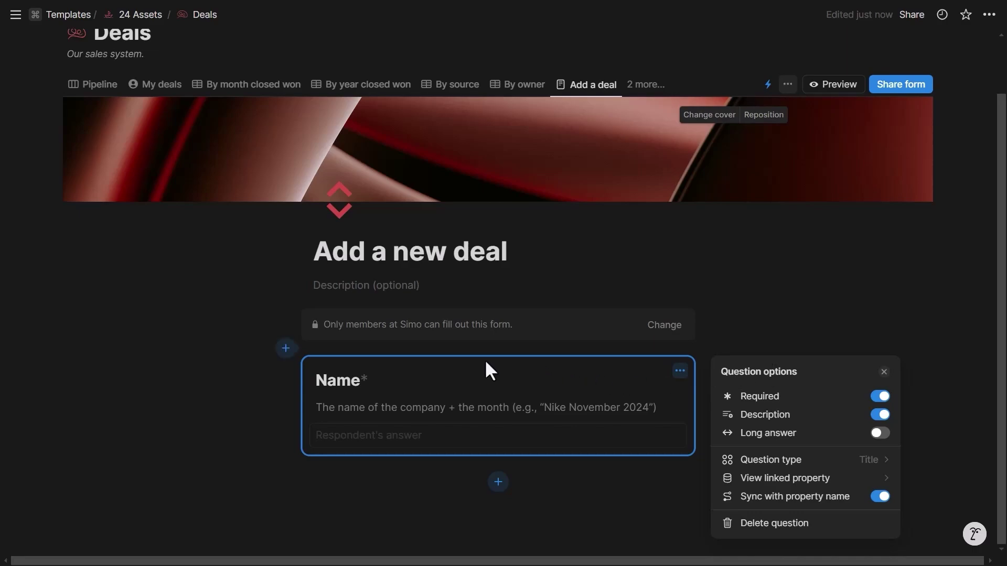
{"action": "key", "text": "Caps_Lock"}
{"action": "key", "text": "Caps_Lock"}
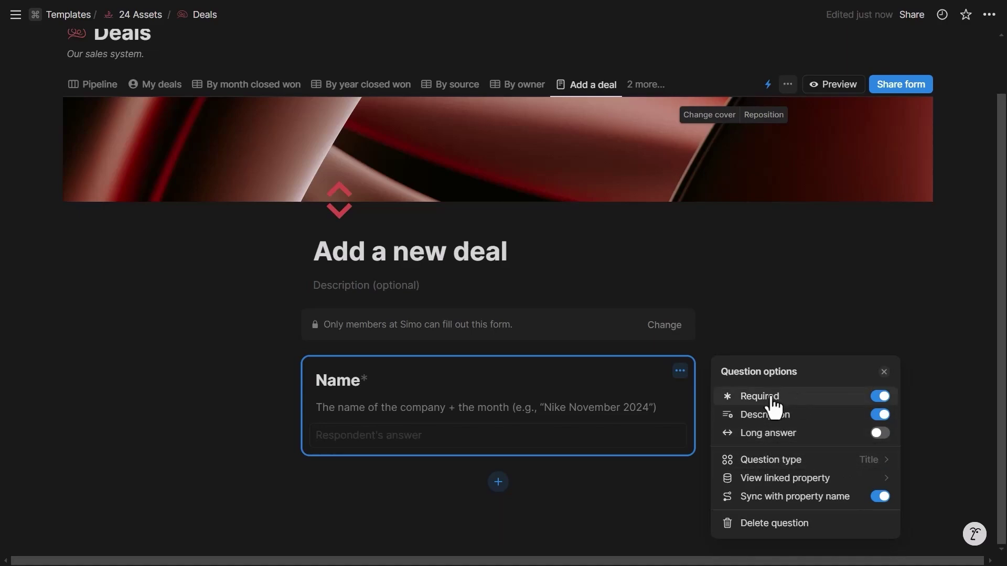
{"action": "left_click", "coordinate": [775, 479]}
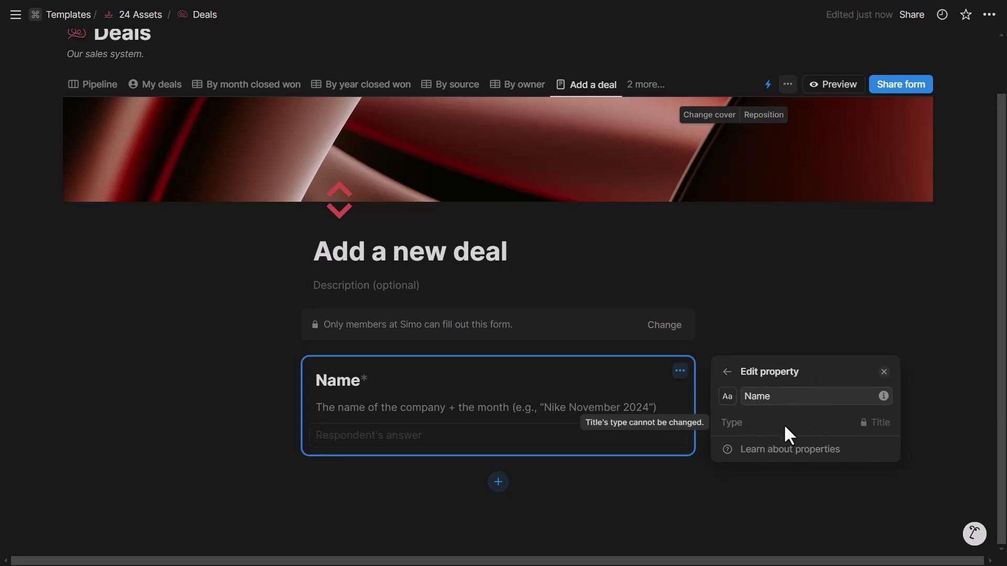
{"action": "key", "text": "Escape"}
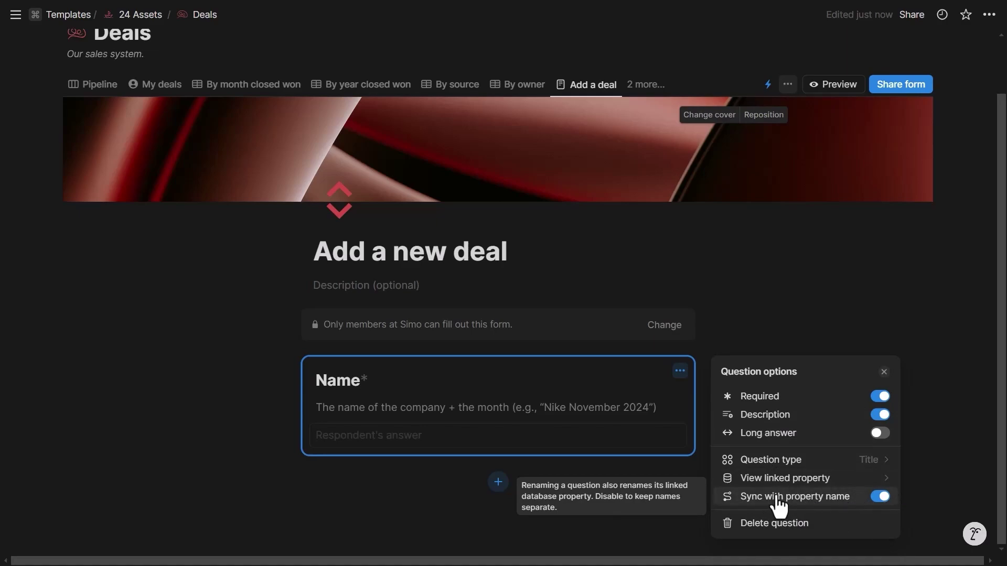
{"action": "left_click", "coordinate": [337, 382]}
{"action": "double_click", "coordinate": [340, 382]}
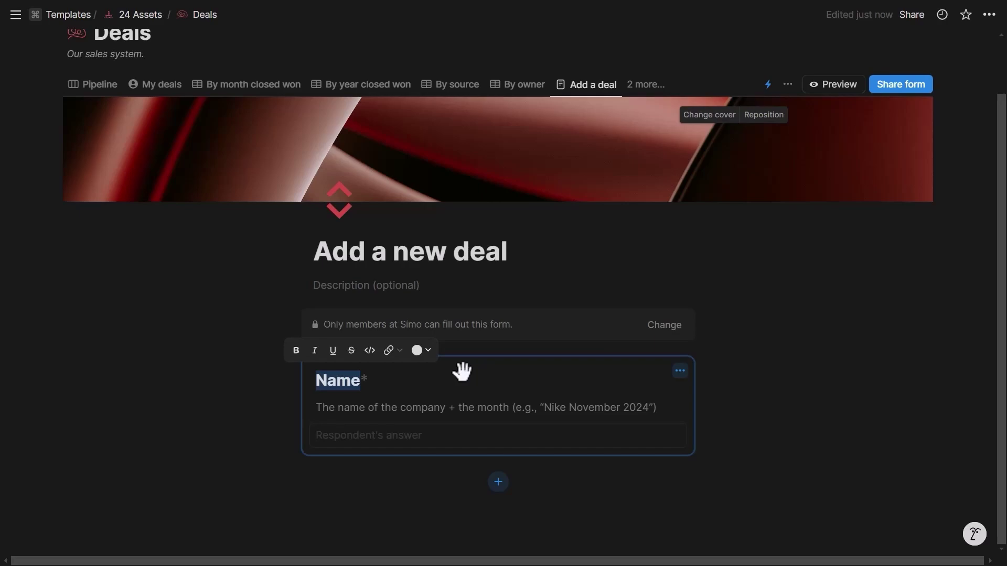
- Turn off property-name sync and retitle the question 'What is the deal name?'
{"action": "left_click", "coordinate": [681, 370]}
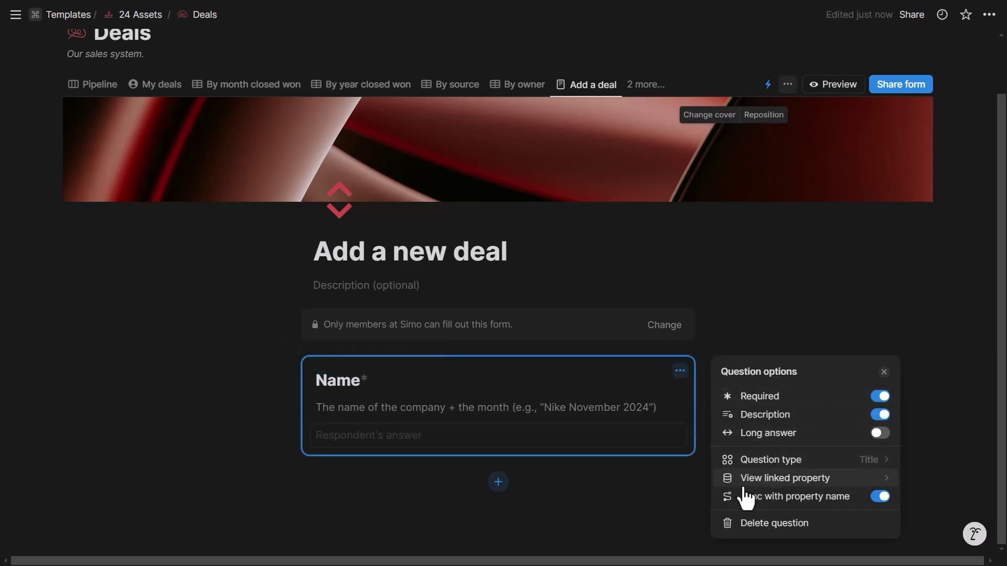
{"action": "left_click", "coordinate": [793, 502]}
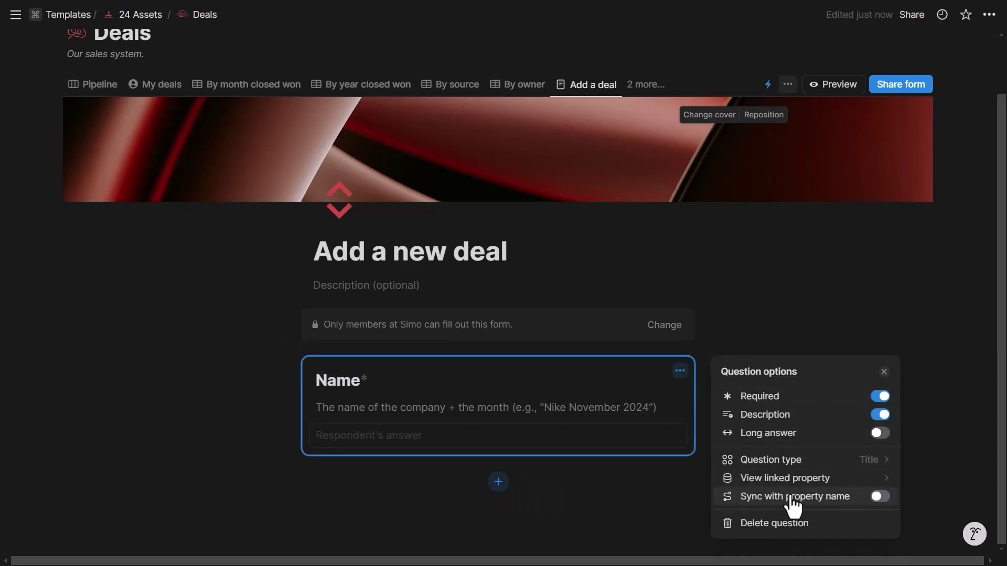
{"action": "double_click", "coordinate": [346, 378]}
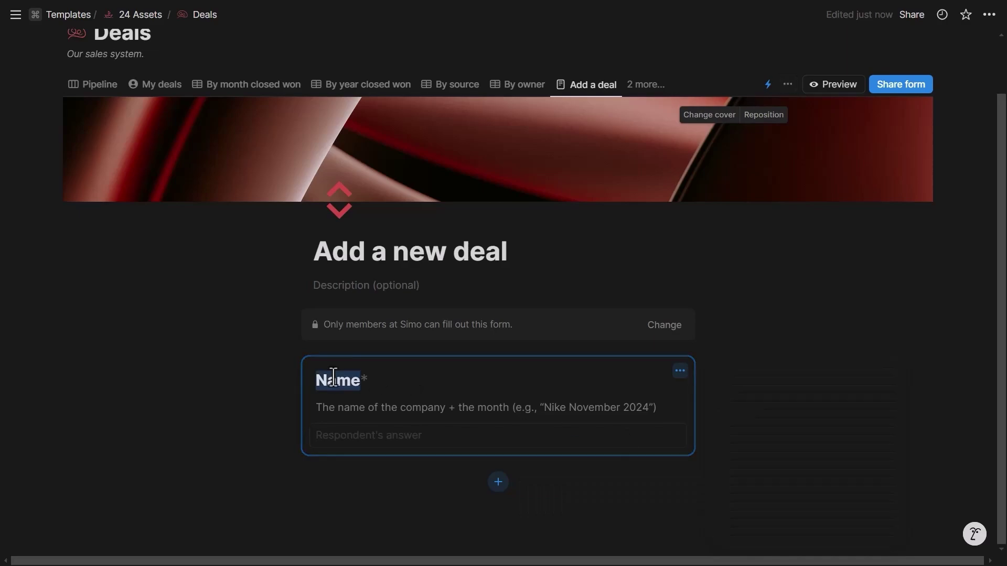
{"action": "key", "text": "BackSpace"}
{"action": "type", "text": "What is the deal name?"}
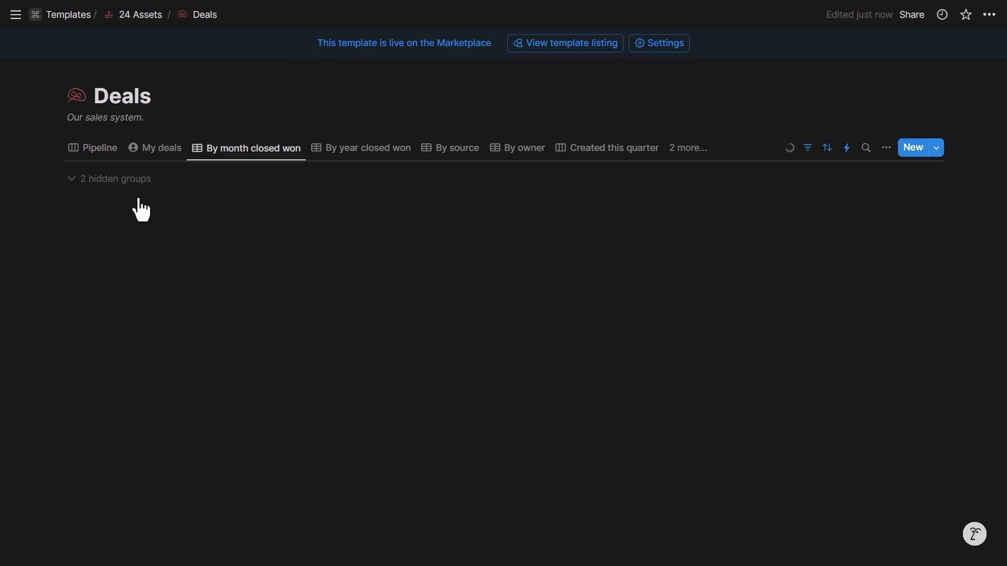
- Return to the Add a deal form view from the full list of database views
{"action": "left_click", "coordinate": [142, 184]}
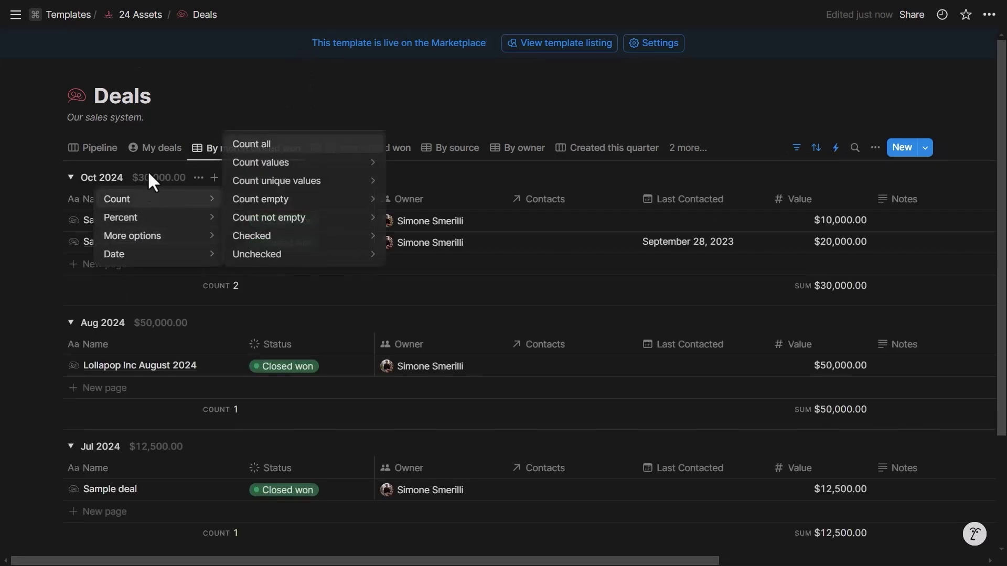
{"action": "left_click", "coordinate": [108, 202]}
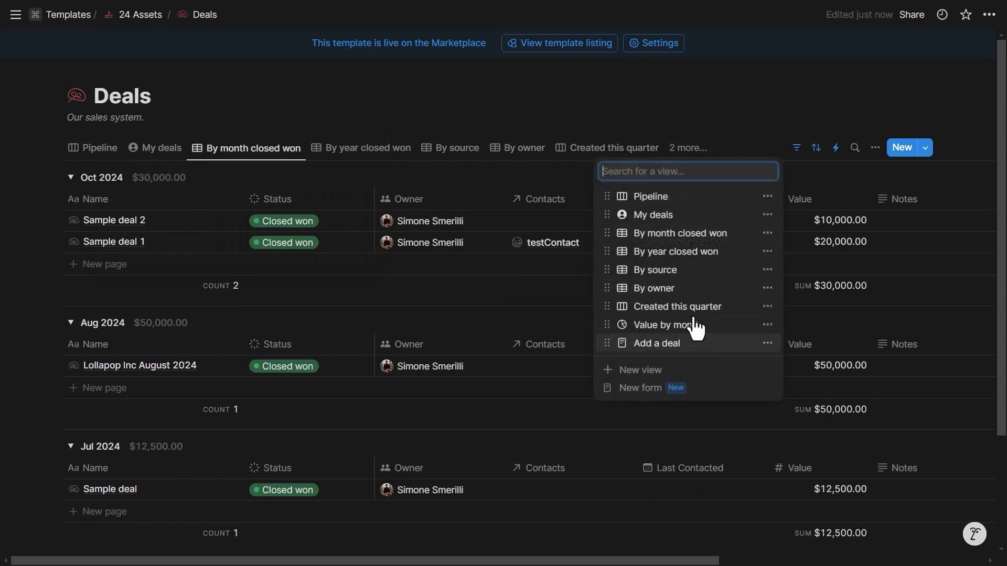
{"action": "left_click", "coordinate": [693, 340]}
{"action": "scroll", "coordinate": [637, 325], "scroll_direction": "down", "scroll_amount": 2}
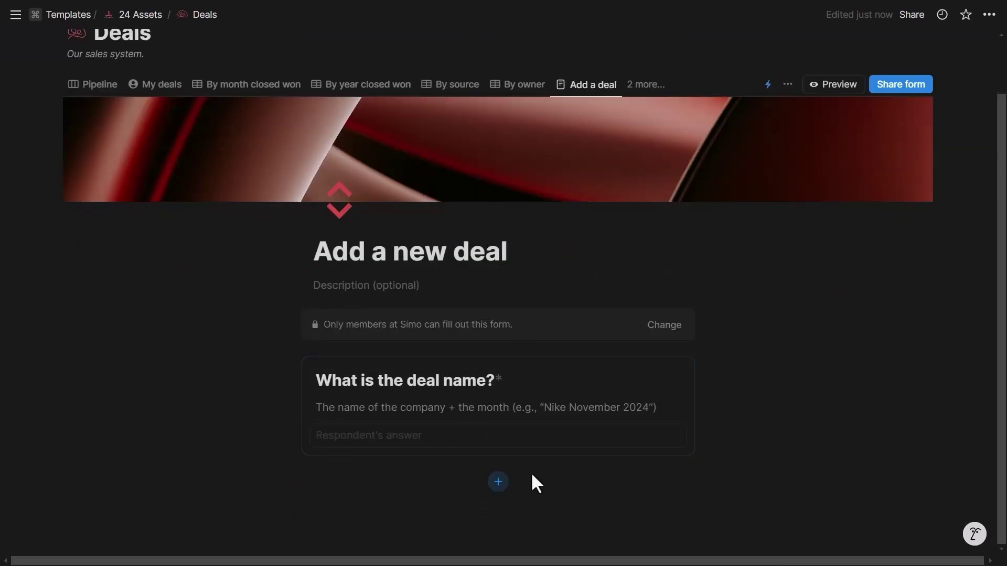
- Add the existing Last Contacted date and Owner person properties as form questions
{"action": "left_click", "coordinate": [497, 483]}
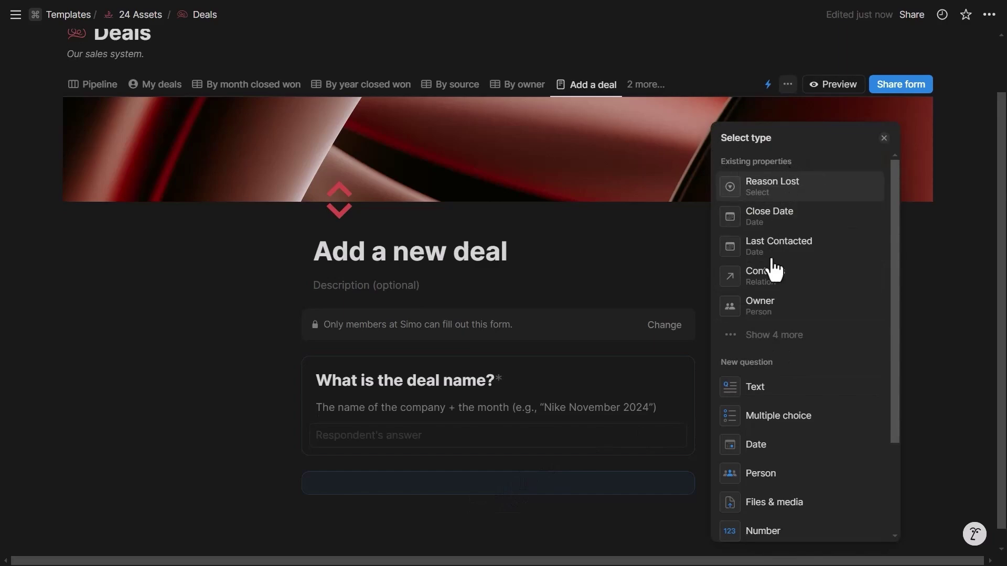
{"action": "left_click", "coordinate": [774, 335]}
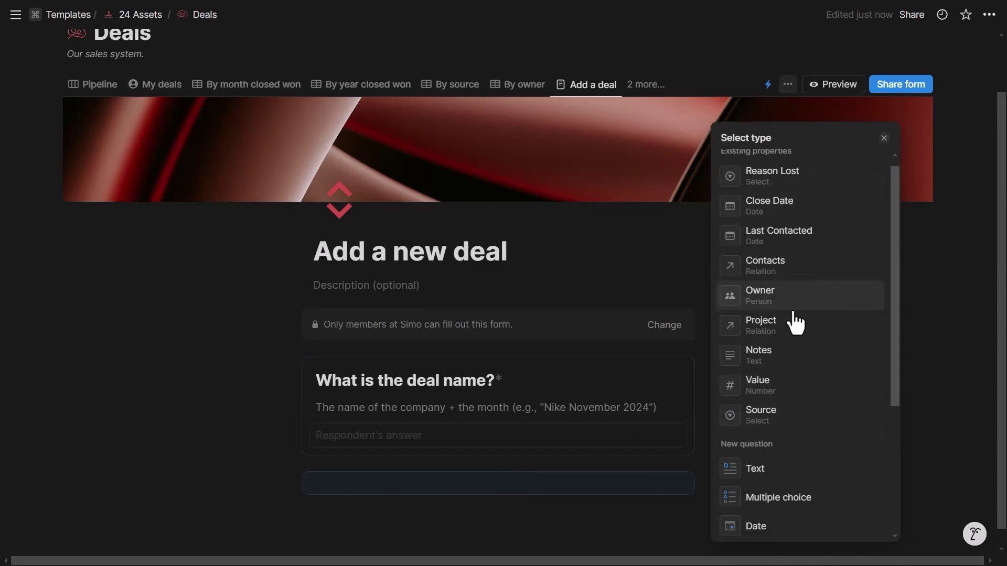
{"action": "scroll", "coordinate": [792, 314], "scroll_direction": "down", "scroll_amount": 4}
{"action": "scroll", "coordinate": [771, 310], "scroll_direction": "down", "scroll_amount": 1}
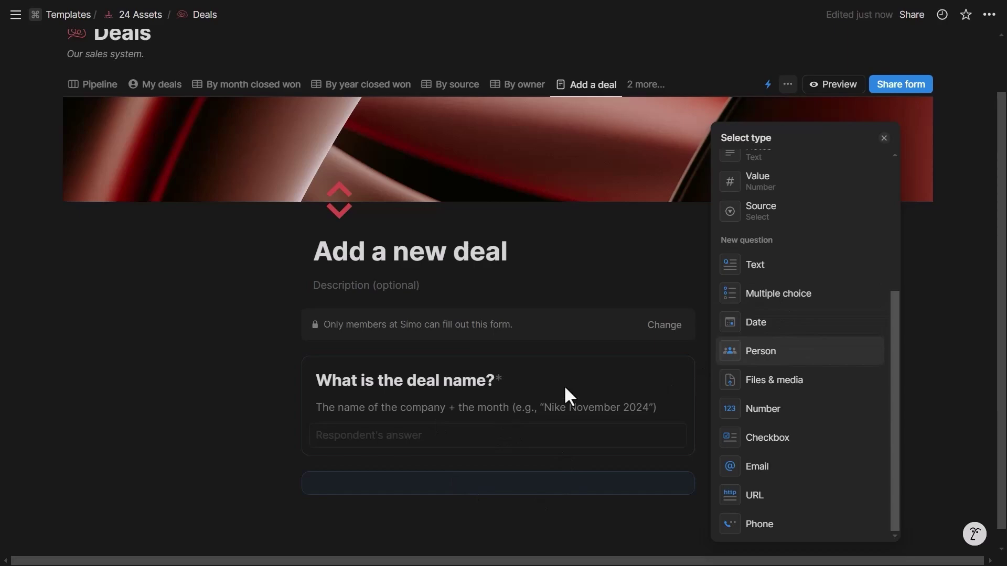
{"action": "scroll", "coordinate": [798, 270], "scroll_direction": "up", "scroll_amount": 4}
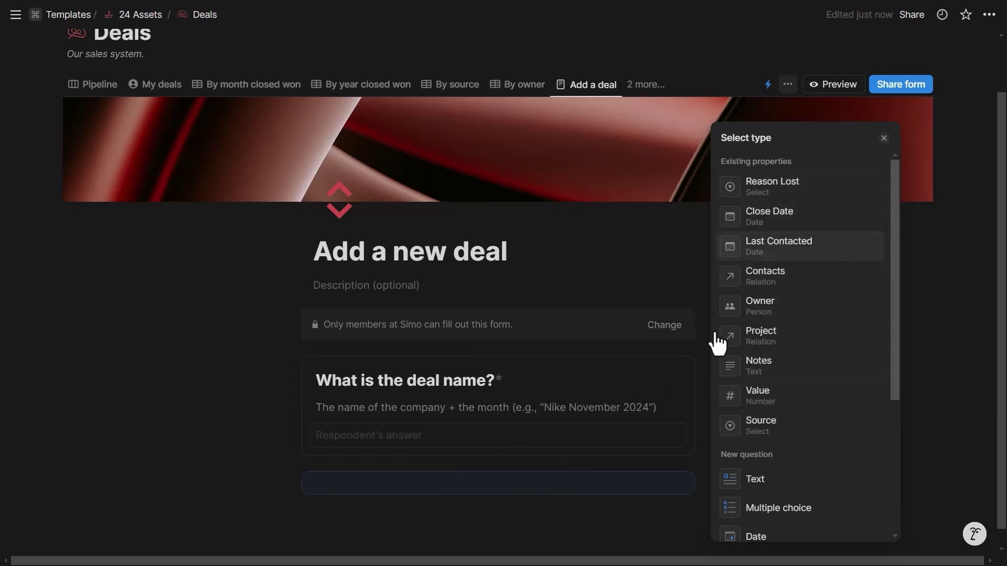
{"action": "key", "text": "Return"}
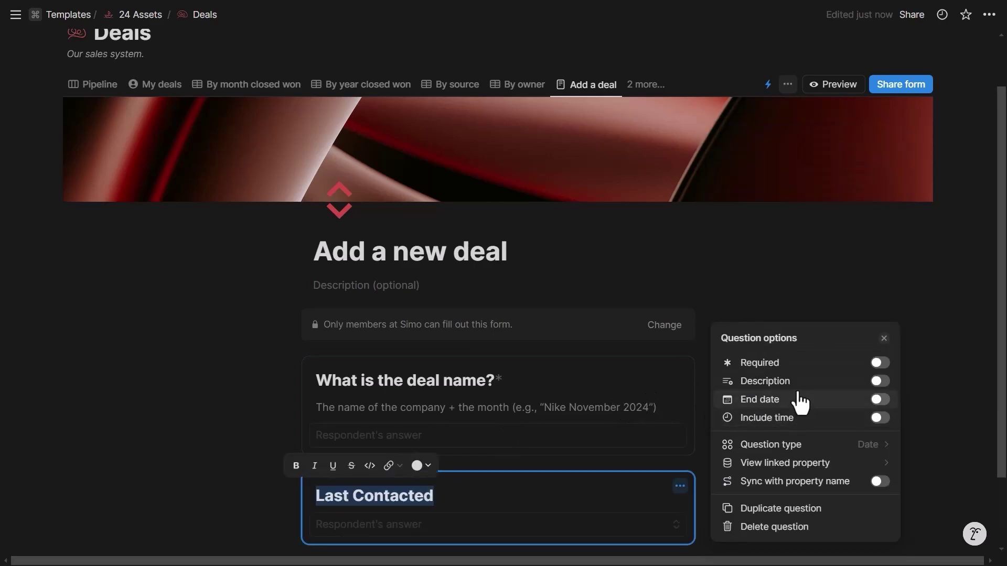
{"action": "scroll", "coordinate": [539, 465], "scroll_direction": "down", "scroll_amount": 2}
{"action": "left_click", "coordinate": [539, 480]}
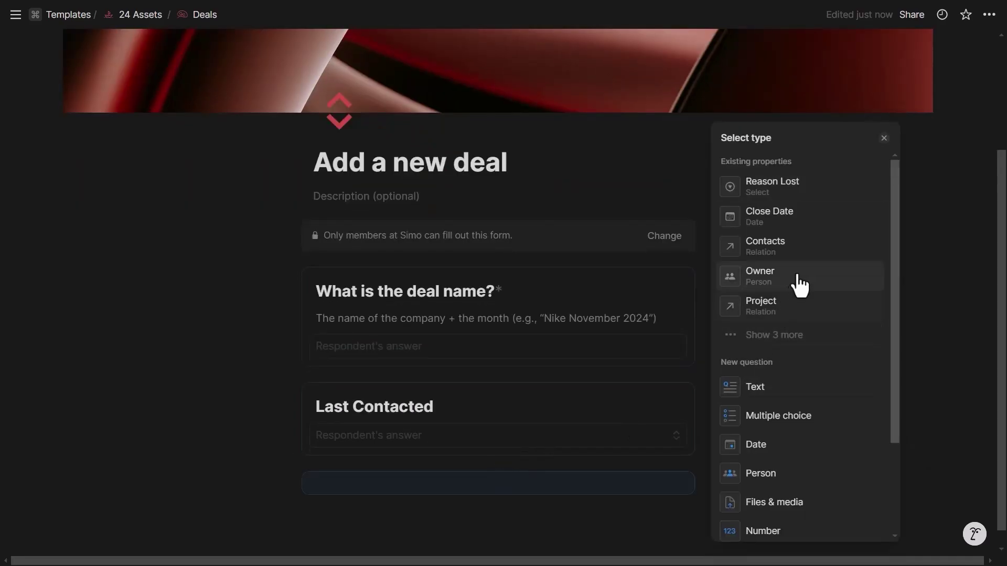
{"action": "left_click", "coordinate": [799, 285]}
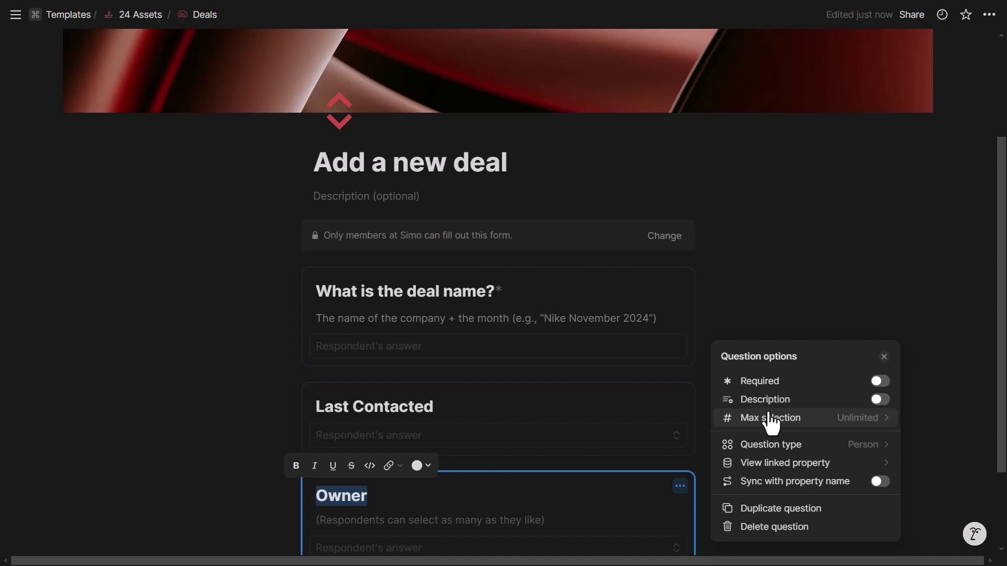
- Add Notes as a text question that accepts long answers
{"action": "left_click", "coordinate": [770, 445]}
{"action": "left_click", "coordinate": [776, 332]}
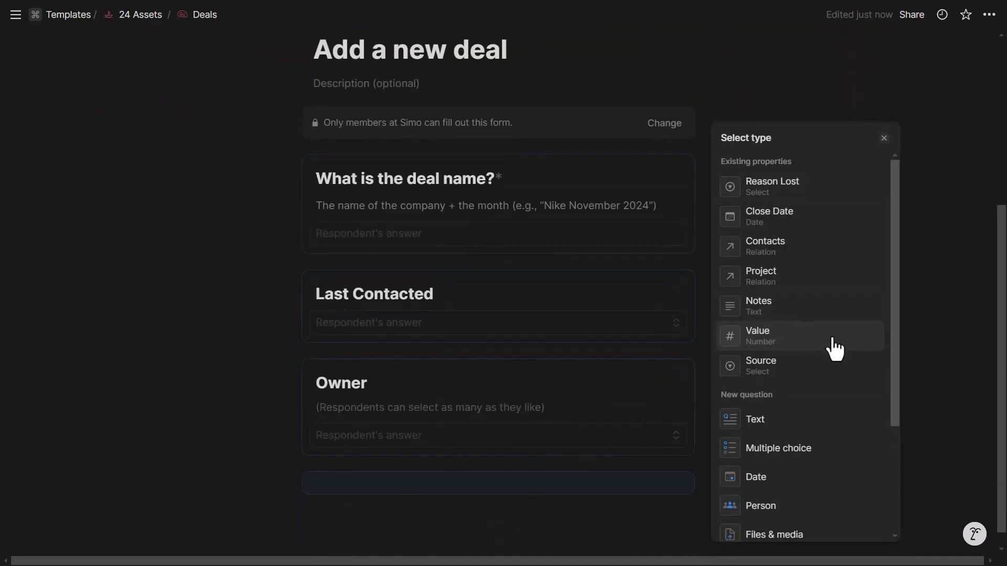
{"action": "key", "text": "Return"}
{"action": "left_click", "coordinate": [497, 427]}
{"action": "left_click", "coordinate": [680, 392]}
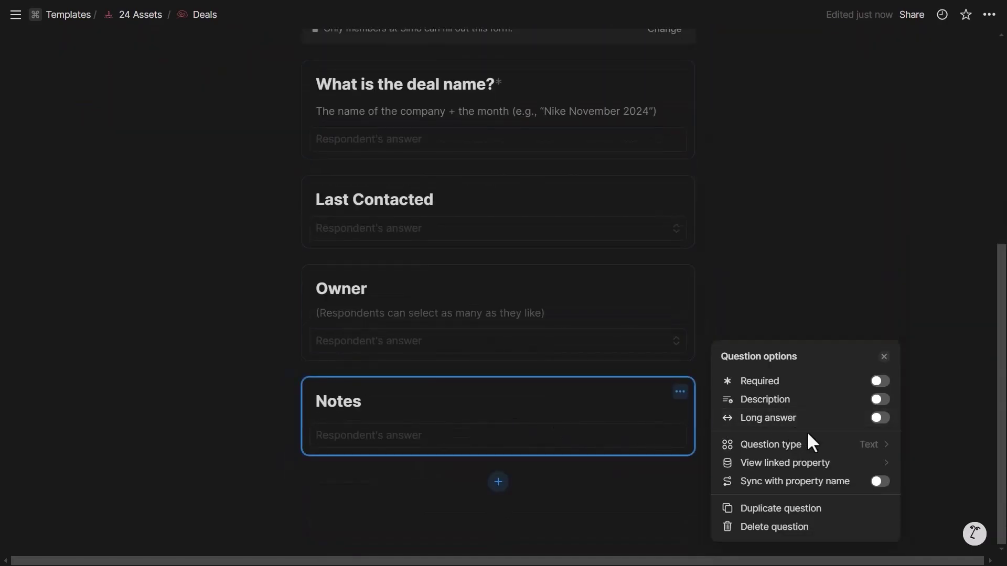
{"action": "left_click", "coordinate": [814, 420]}
{"action": "left_click", "coordinate": [483, 407]}
- Add Value as a required number question
{"action": "left_click", "coordinate": [498, 513]}
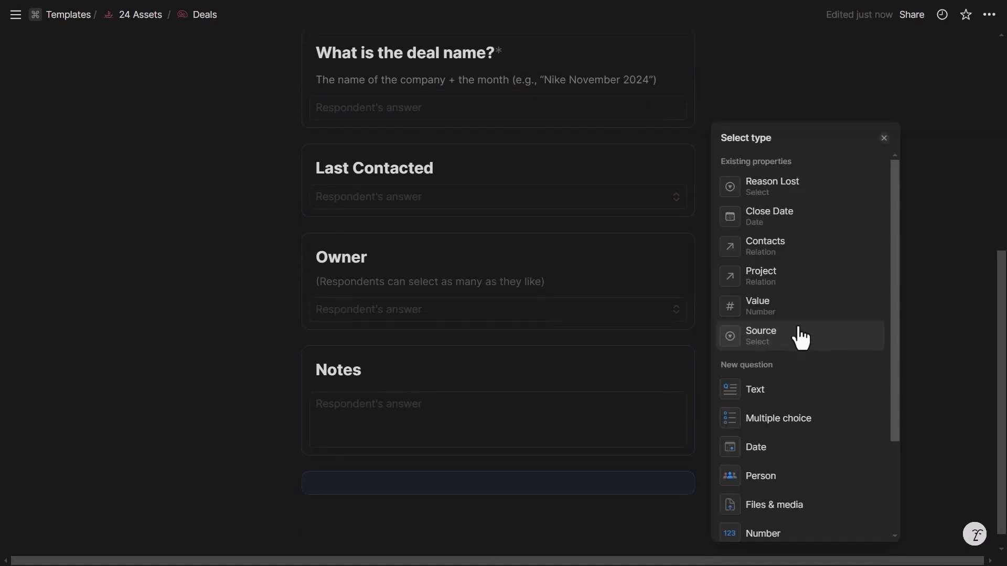
{"action": "left_click", "coordinate": [755, 315]}
{"action": "left_click", "coordinate": [880, 399]}
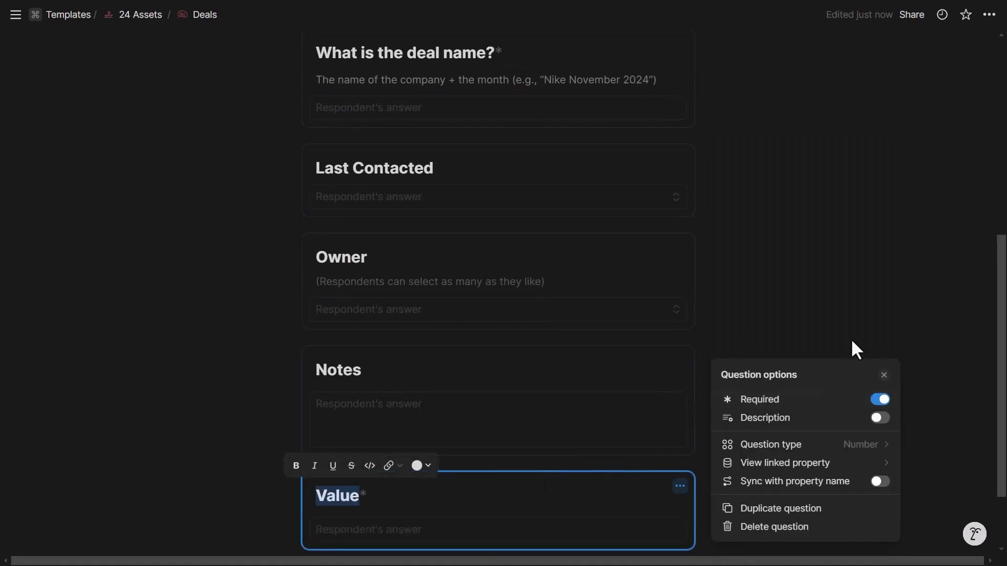
{"action": "scroll", "coordinate": [499, 474], "scroll_direction": "down", "scroll_amount": 3}
- Add the Source choice question and move it above Value
{"action": "left_click", "coordinate": [497, 488]}
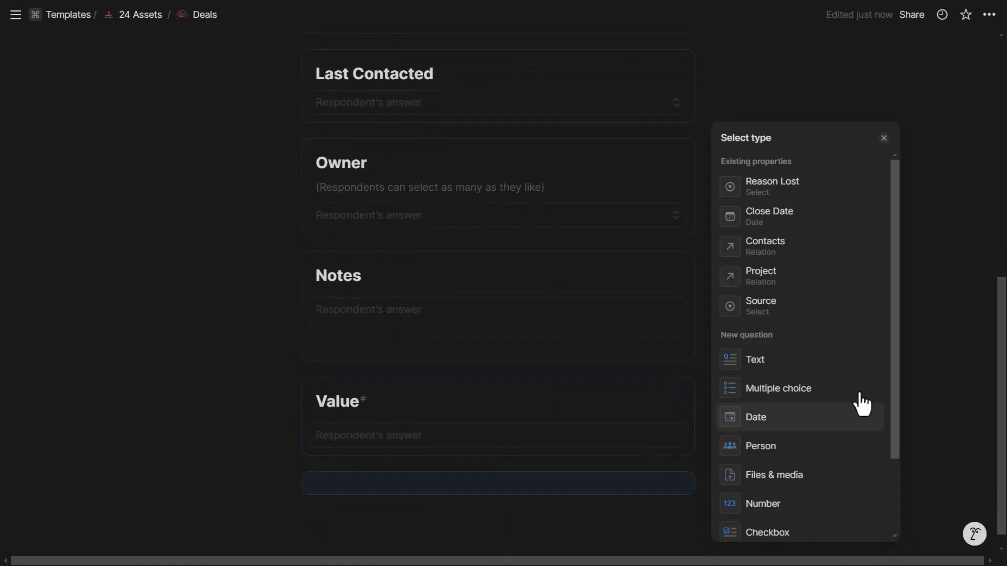
{"action": "left_click", "coordinate": [776, 314]}
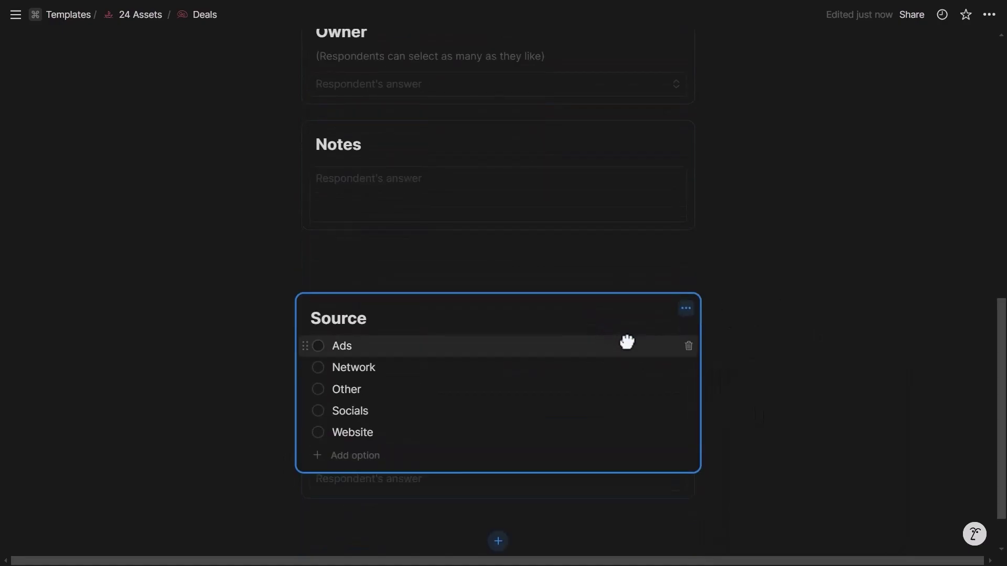
{"action": "left_click_drag", "start_coordinate": [639, 411], "coordinate": [504, 393]}
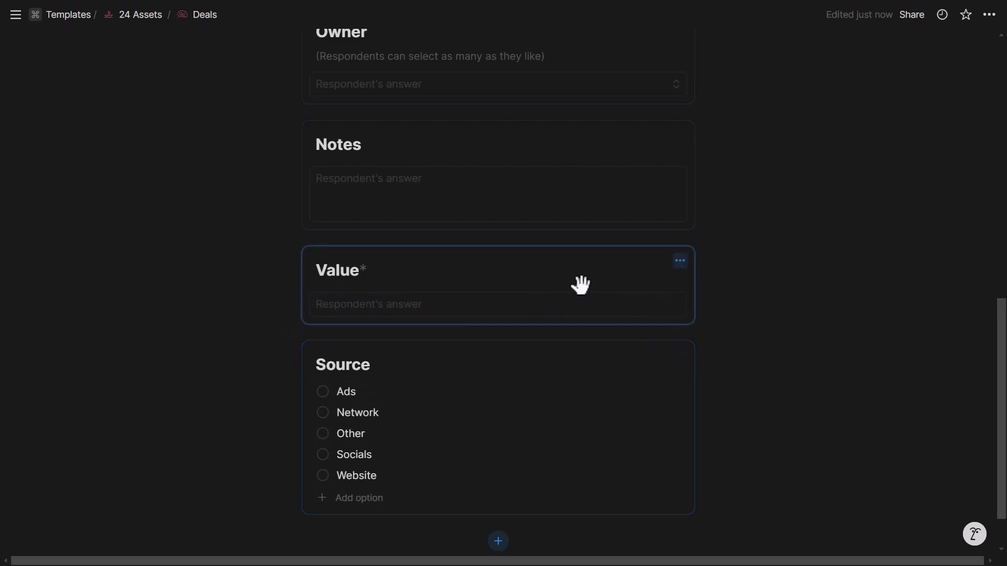
{"action": "left_click", "coordinate": [551, 117]}
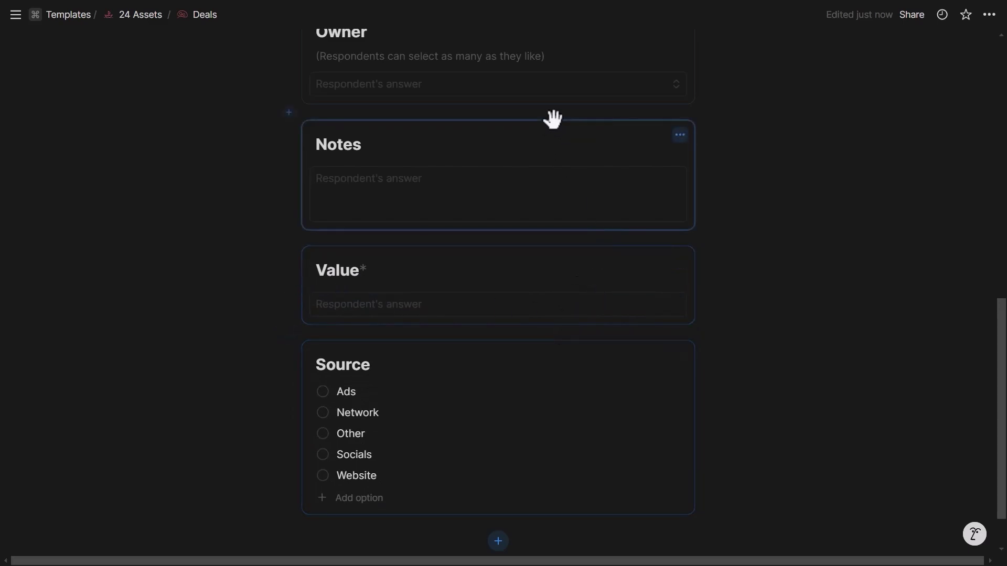
{"action": "scroll", "coordinate": [573, 312], "scroll_direction": "up", "scroll_amount": 10}
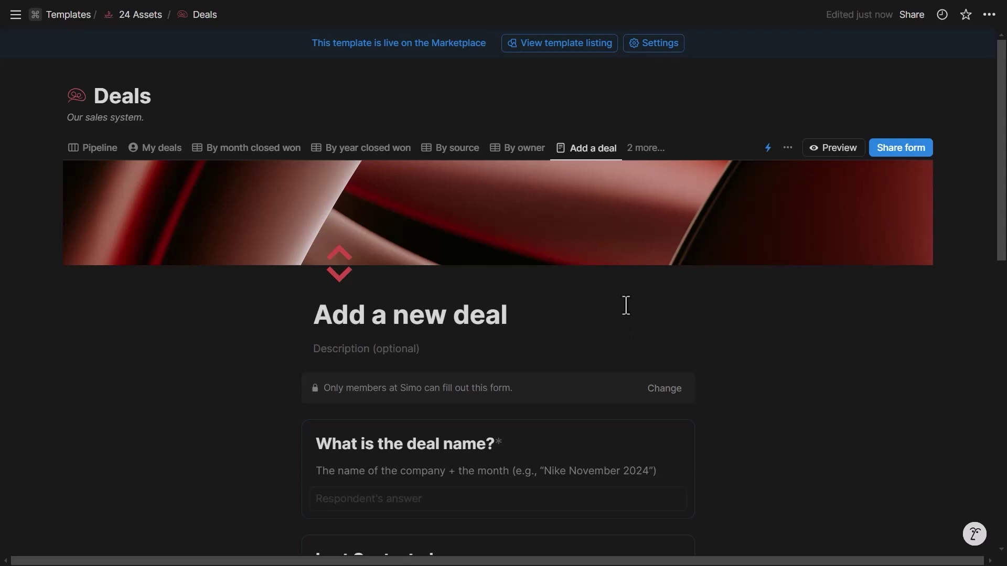
- In the form's customization settings, make the submit button red
{"action": "left_click", "coordinate": [787, 148]}
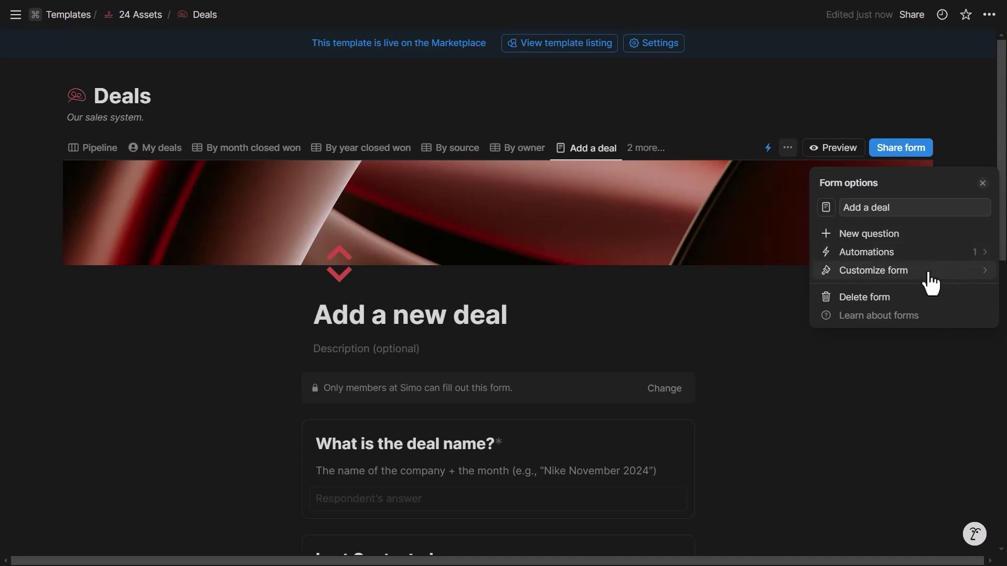
{"action": "left_click", "coordinate": [873, 270]}
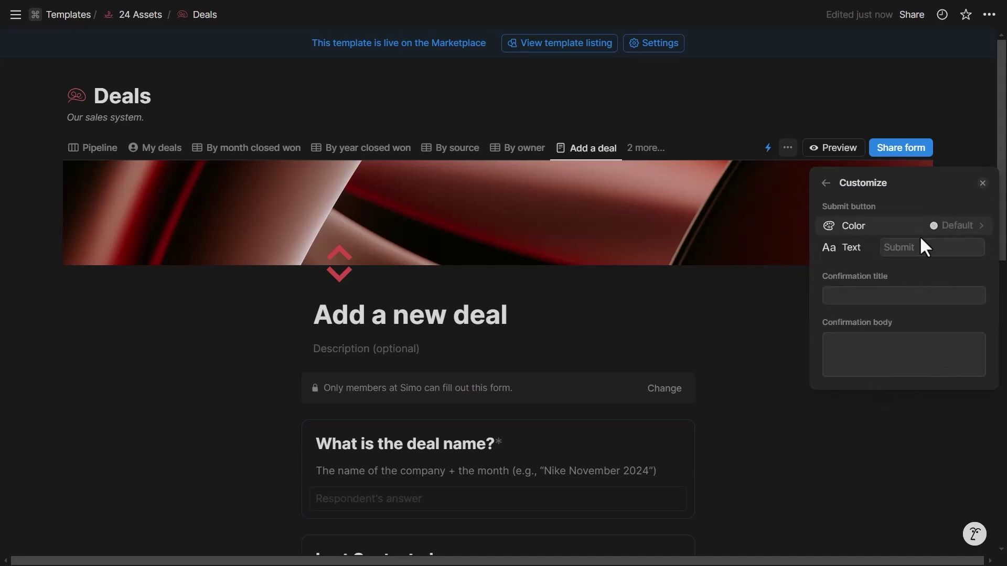
{"action": "left_click", "coordinate": [958, 228]}
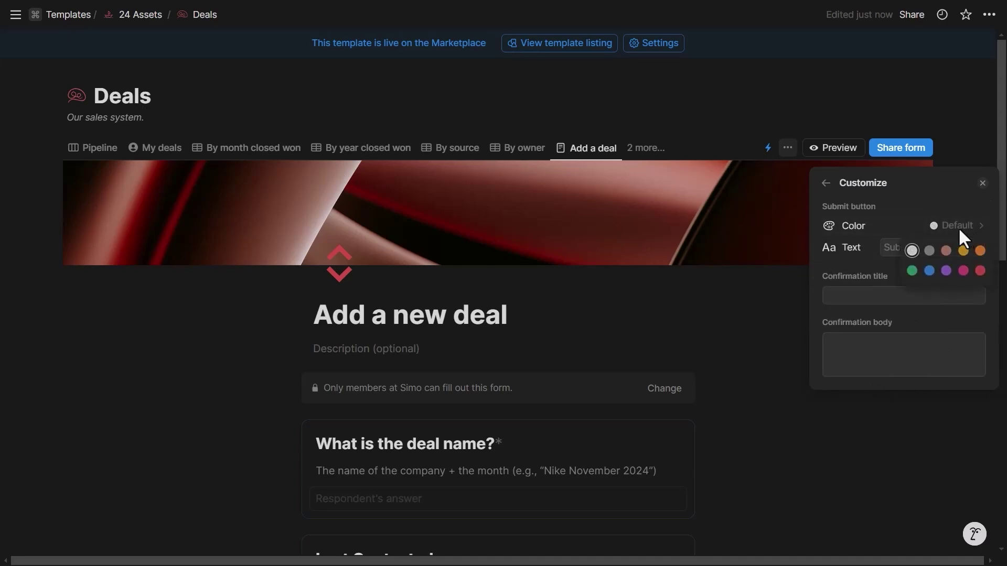
{"action": "left_click", "coordinate": [980, 270]}
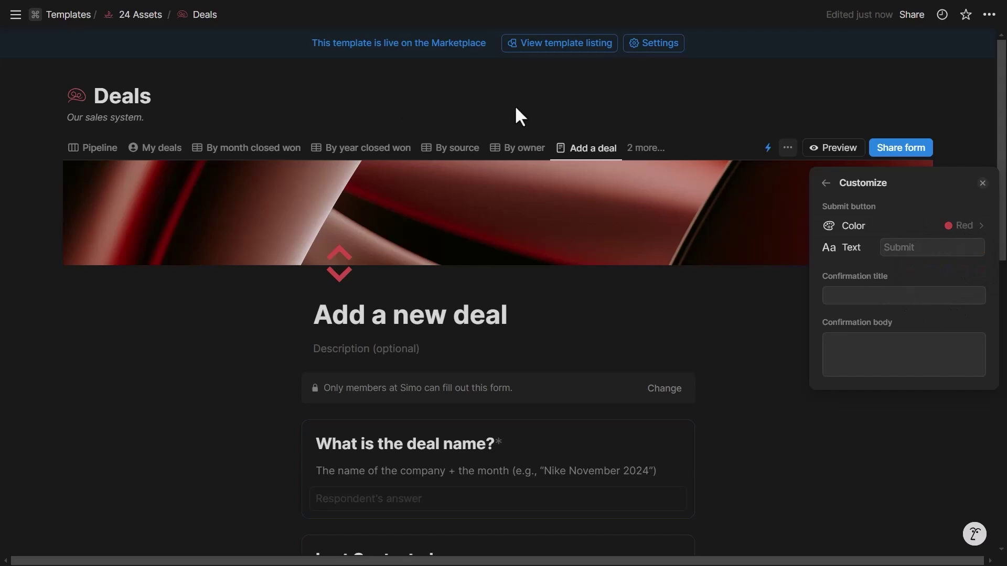
{"action": "left_click", "coordinate": [894, 252]}
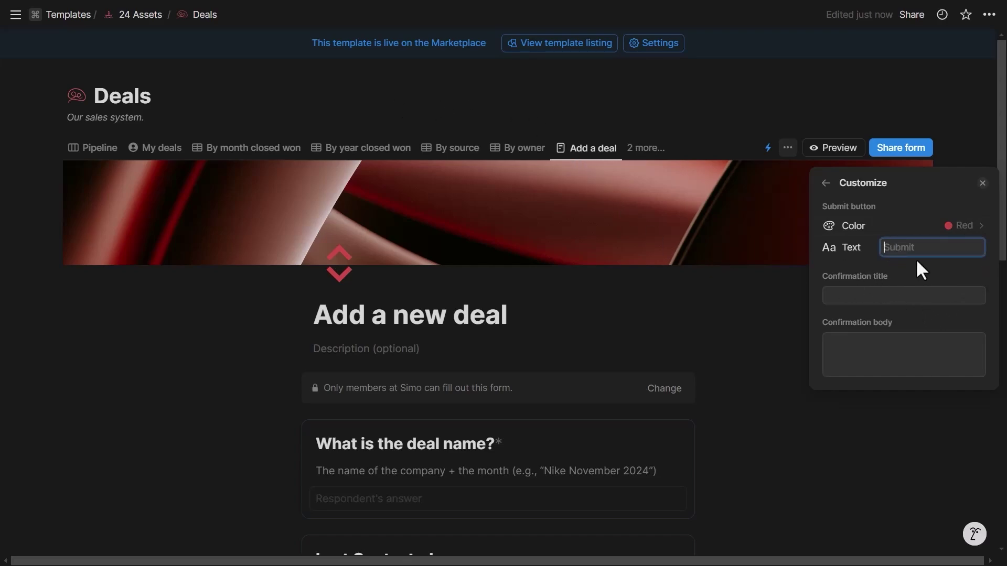
- Set the confirmation title to 'Success!' and the message to 'Deal successfully added base'
{"action": "left_click", "coordinate": [910, 265]}
{"action": "left_click", "coordinate": [873, 360]}
{"action": "left_click", "coordinate": [869, 295]}
{"action": "type", "text": "Success!"}
{"action": "key", "text": "Tab"}
{"action": "type", "text": "Deal successf"}
{"action": "type", "text": "ully added "}
{"action": "type", "text": "base"}
{"action": "key", "text": "Escape"}
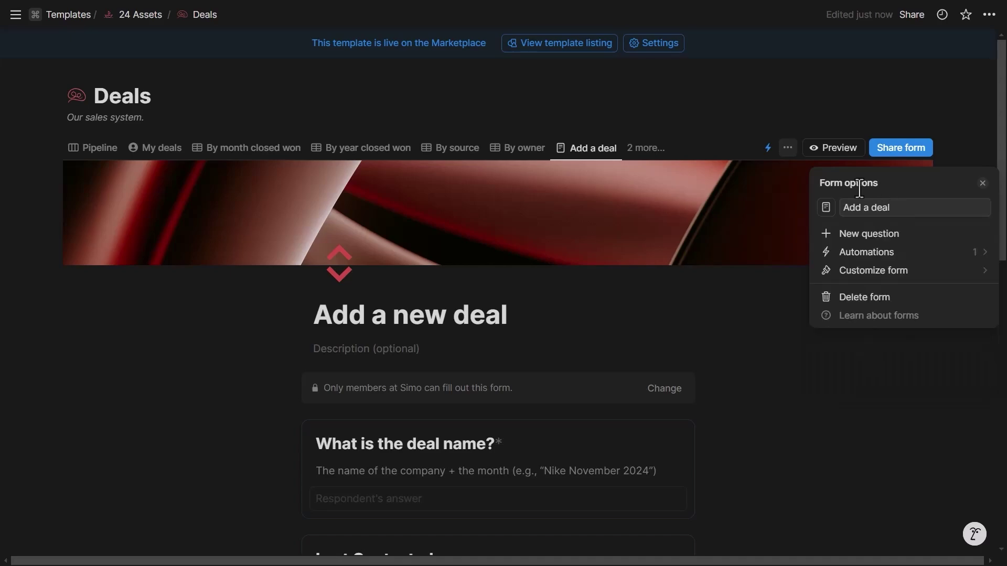
{"action": "left_click", "coordinate": [872, 391]}
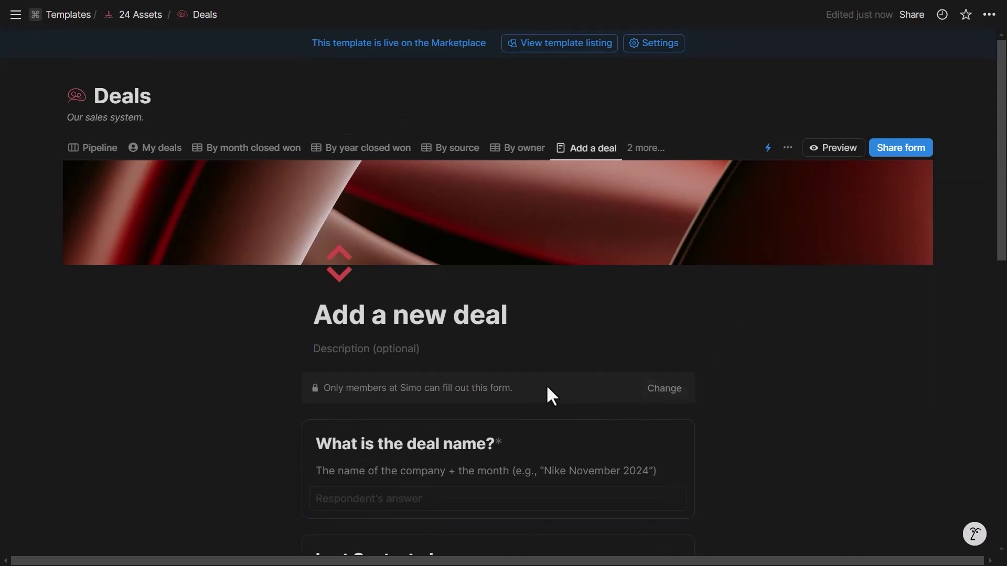
{"action": "left_click", "coordinate": [669, 391]}
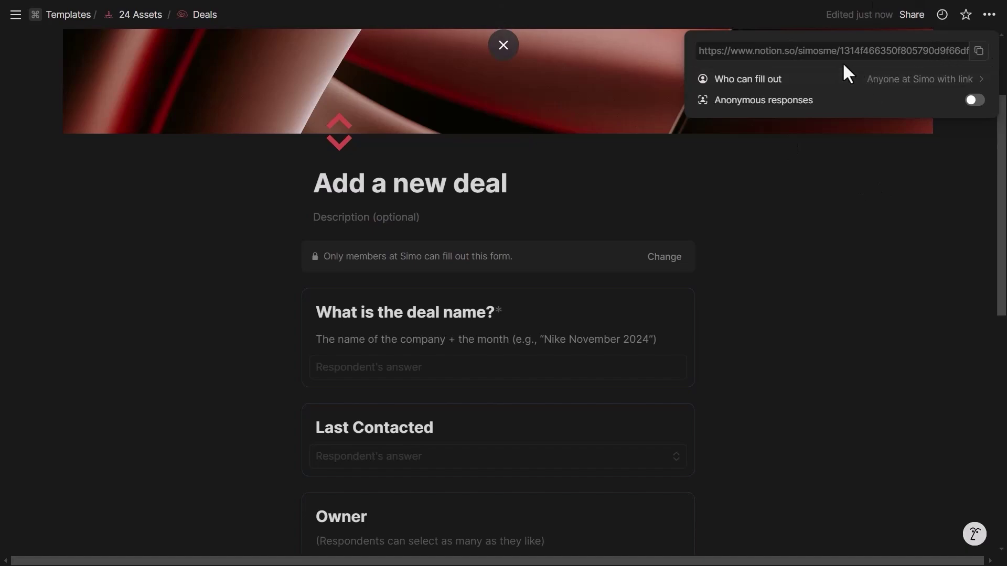
{"action": "left_click", "coordinate": [865, 82]}
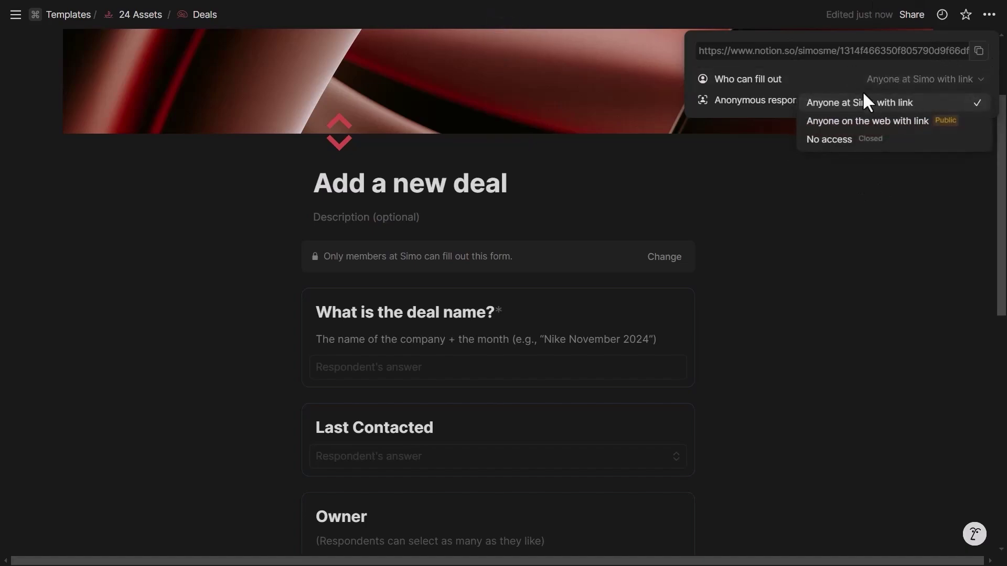
{"action": "left_click", "coordinate": [877, 123]}
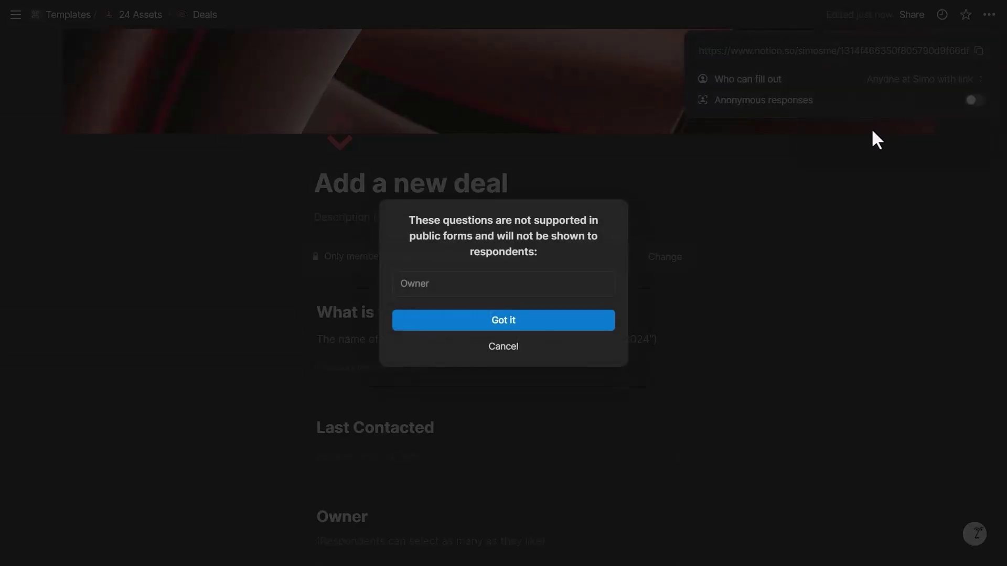
{"action": "triple_click", "coordinate": [541, 249]}
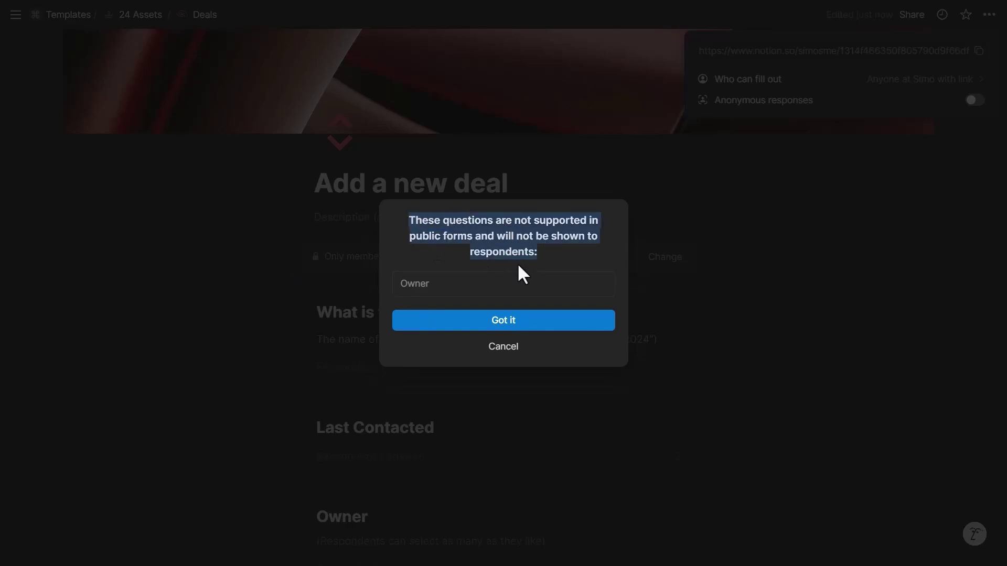
{"action": "left_click", "coordinate": [517, 328]}
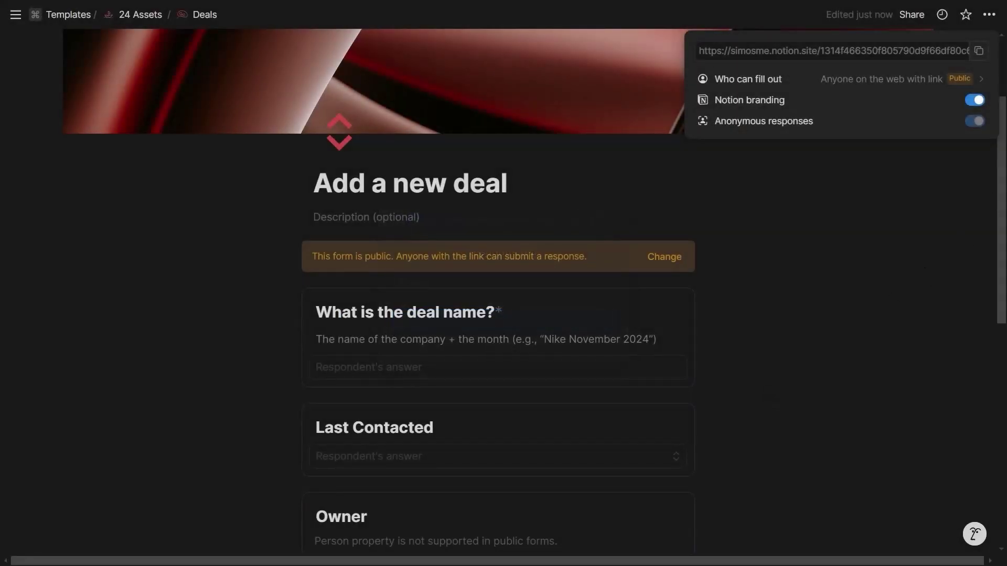
{"action": "mouse_move", "coordinate": [969, 121]}
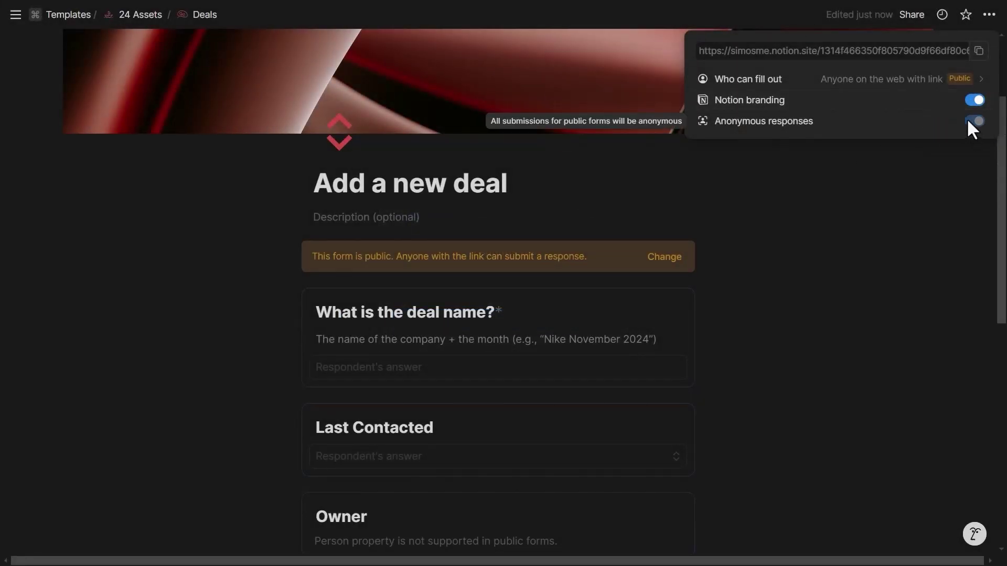
{"action": "mouse_move", "coordinate": [867, 105]}
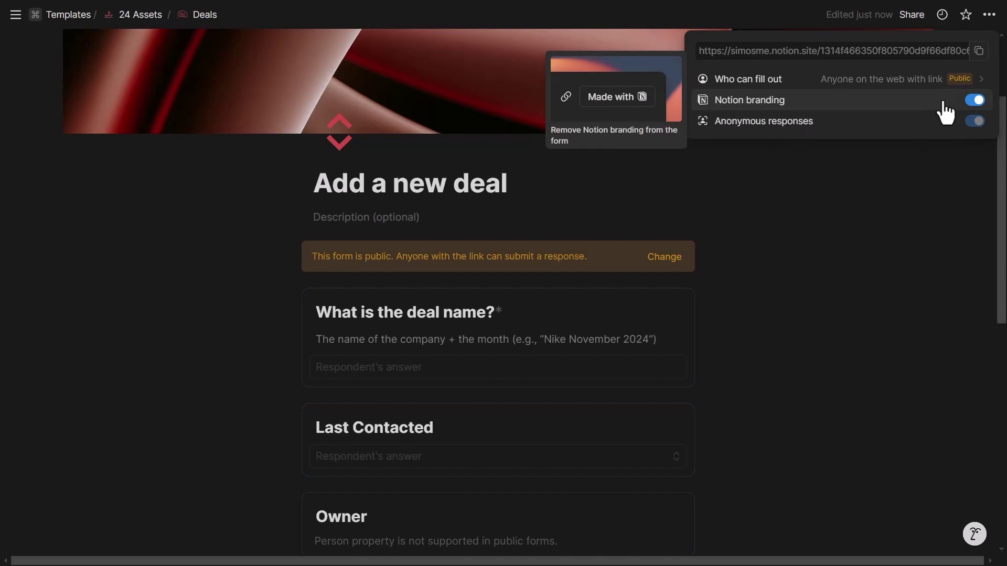
{"action": "right_click", "coordinate": [945, 111]}
{"action": "left_click", "coordinate": [970, 104]}
{"action": "left_click", "coordinate": [972, 103]}
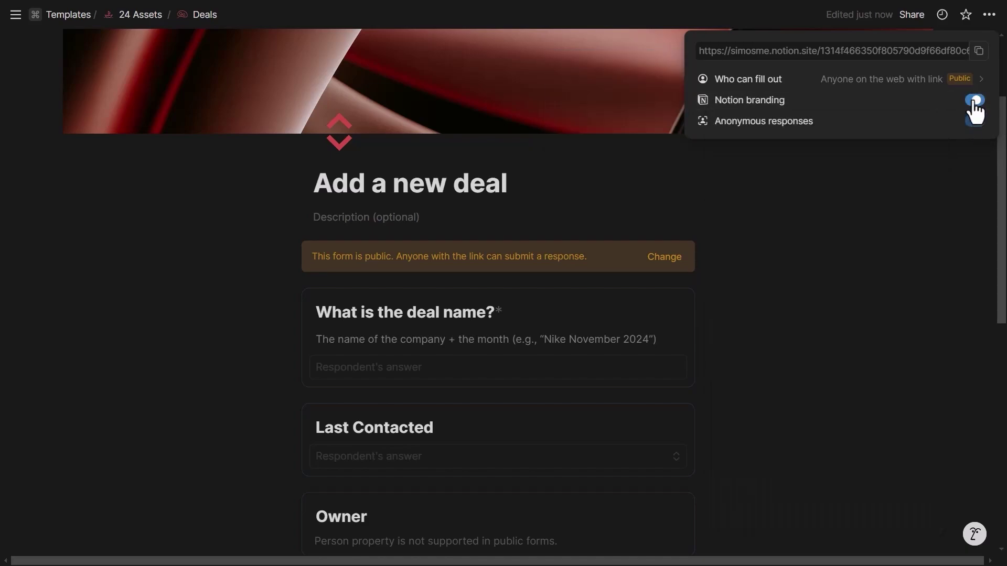
{"action": "left_click", "coordinate": [974, 103]}
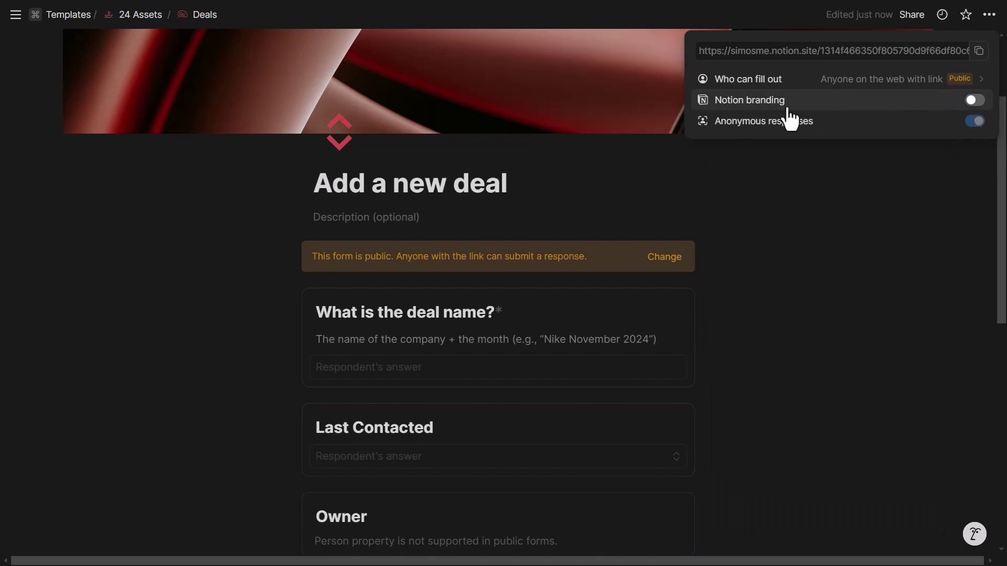
{"action": "mouse_move", "coordinate": [787, 117]}
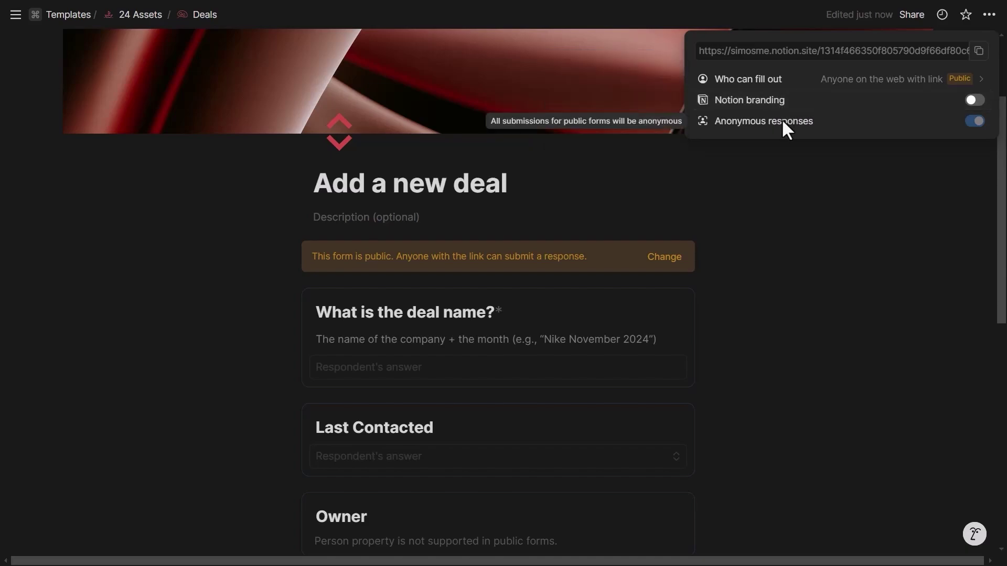
{"action": "left_click", "coordinate": [843, 78]}
{"action": "left_click", "coordinate": [841, 105]}
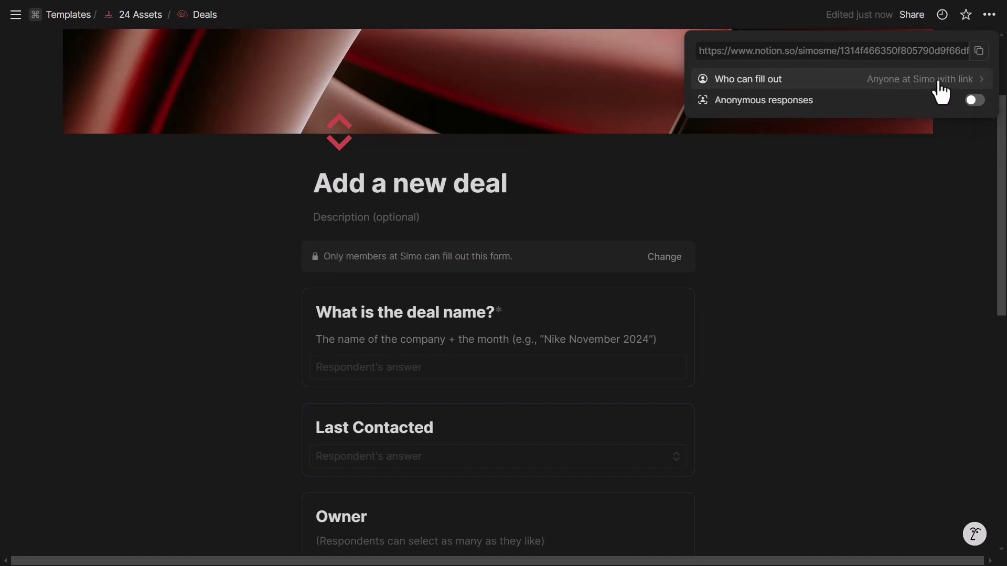
{"action": "left_click", "coordinate": [978, 50]}
{"action": "left_click", "coordinate": [625, 364]}
- Fill the form with deal name 'Adidas November 2024' and Last Contacted November 1, 2024, leaving Owner blank
{"action": "scroll", "coordinate": [629, 352], "scroll_direction": "up", "scroll_amount": 3}
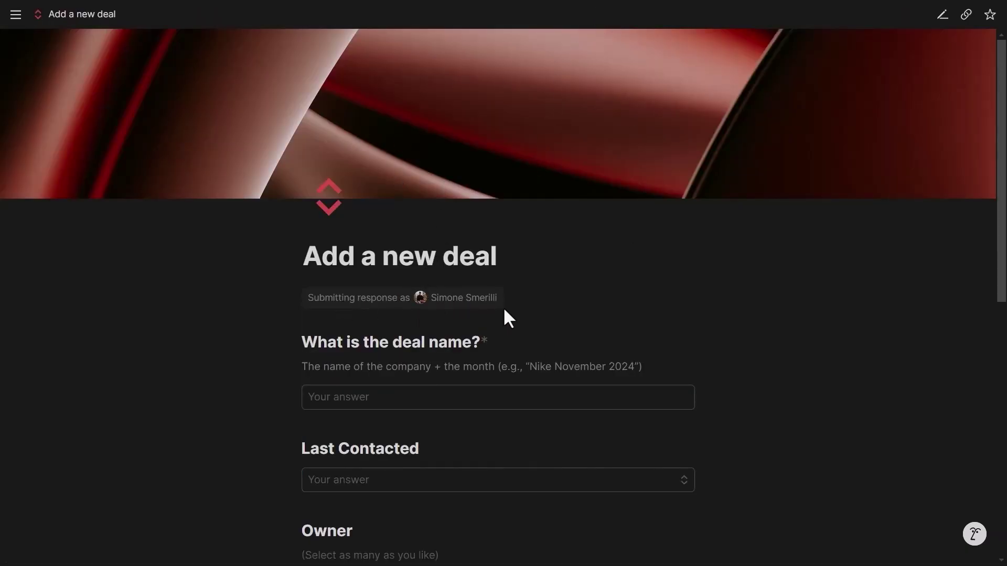
{"action": "scroll", "coordinate": [546, 297], "scroll_direction": "down", "scroll_amount": 4}
{"action": "left_click", "coordinate": [524, 208]}
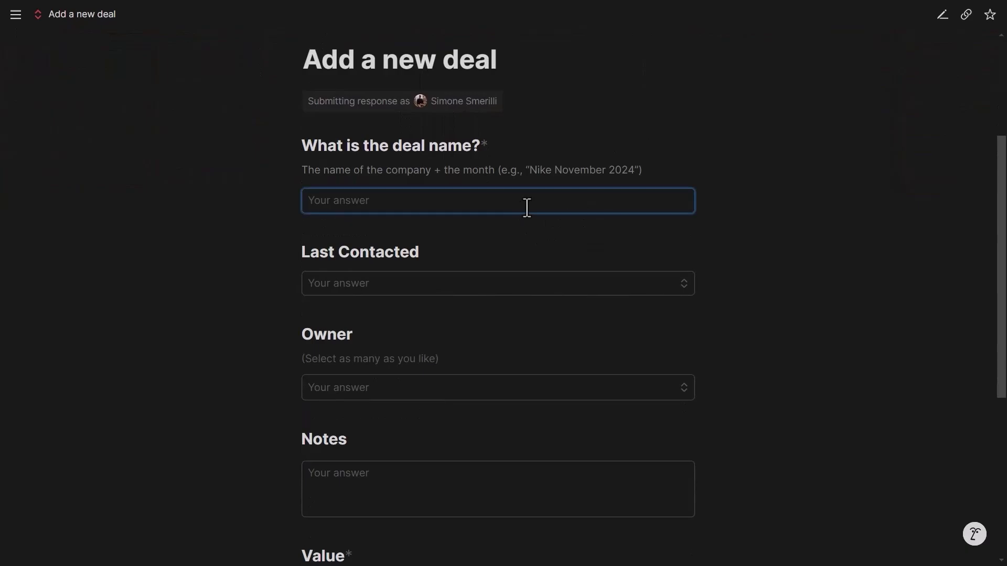
{"action": "type", "text": "Adidas November 2024"}
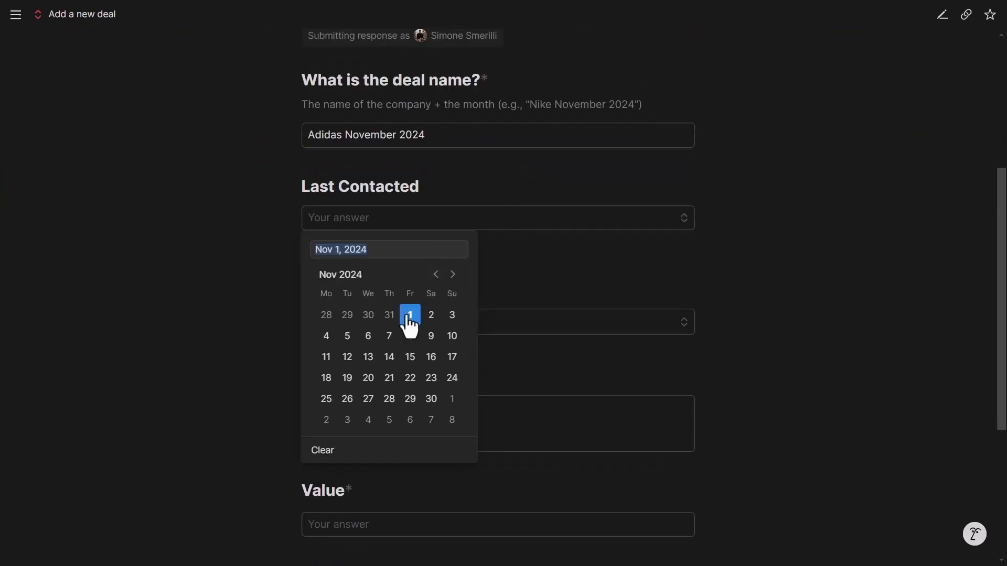
{"action": "left_click", "coordinate": [407, 326]}
{"action": "scroll", "coordinate": [786, 251], "scroll_direction": "down", "scroll_amount": 3}
{"action": "left_click", "coordinate": [629, 188]}
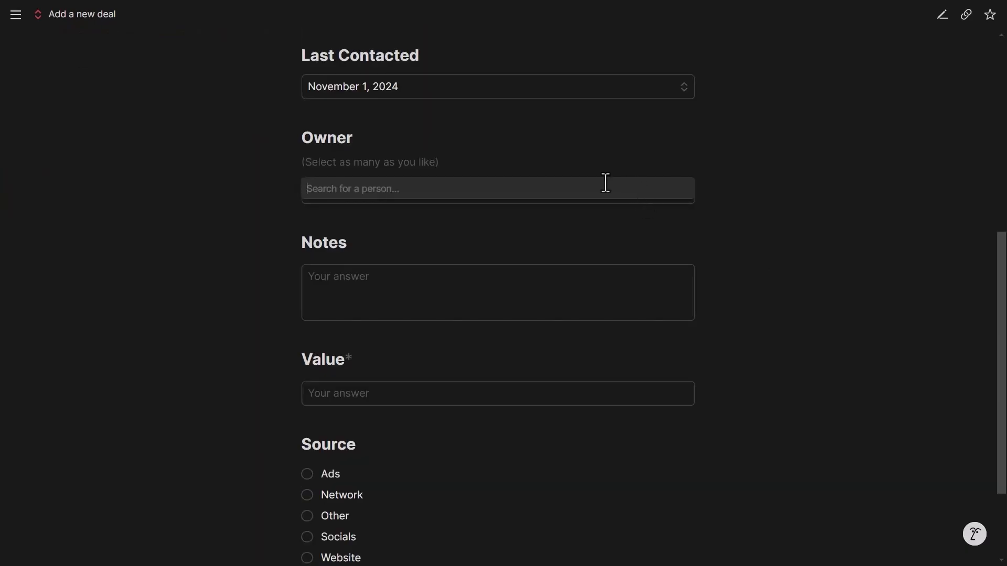
{"action": "left_click", "coordinate": [796, 183]}
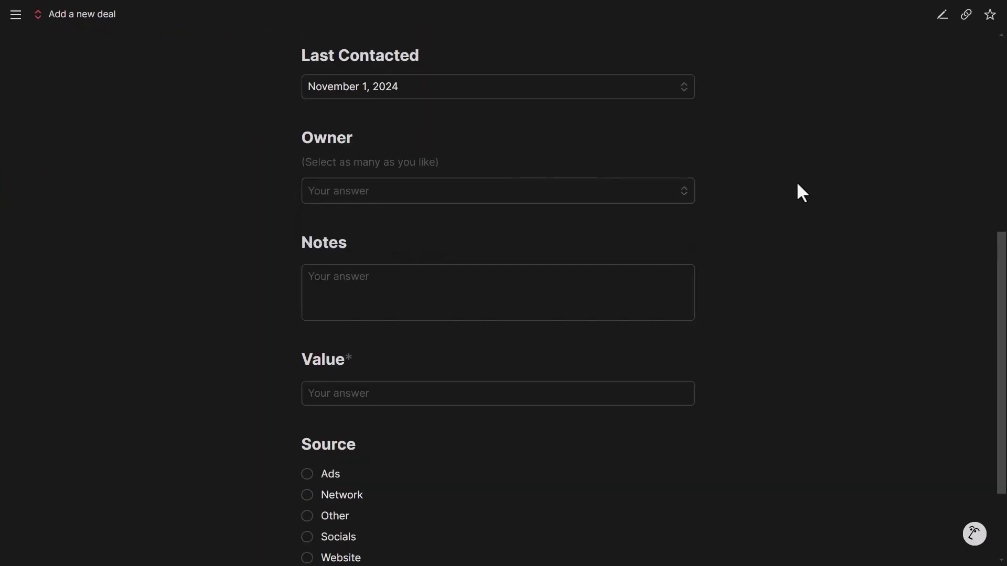
- Enter value 50000, choose Socials as the source, and submit the form
{"action": "scroll", "coordinate": [726, 206], "scroll_direction": "down", "scroll_amount": 3}
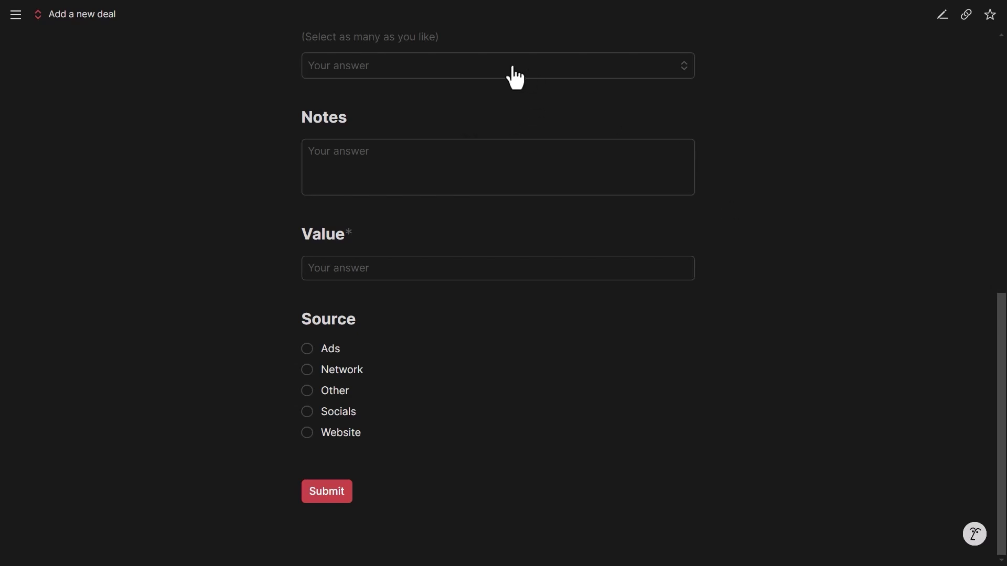
{"action": "left_click", "coordinate": [424, 270]}
{"action": "type", "text": "50000"}
{"action": "left_click", "coordinate": [328, 350]}
{"action": "left_click", "coordinate": [371, 412]}
{"action": "left_click", "coordinate": [327, 491]}
- Open the Adidas November 2024 deal created by the submission
{"action": "left_click_drag", "start_coordinate": [472, 265], "coordinate": [605, 294]}
{"action": "left_click", "coordinate": [603, 321]}
{"action": "left_click", "coordinate": [514, 350]}
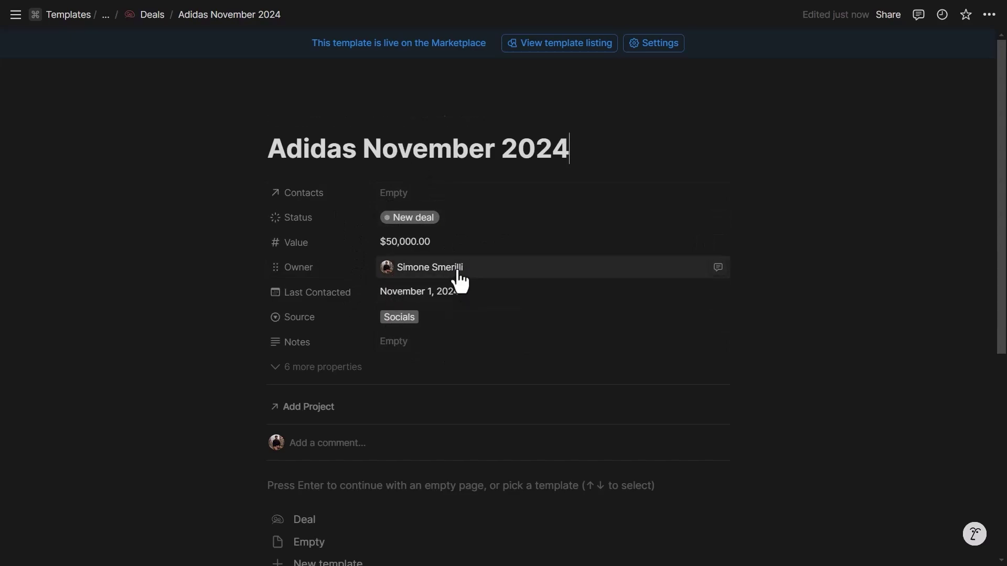
- Check the Owner property's settings on the Adidas deal
{"action": "left_click", "coordinate": [300, 277]}
{"action": "left_click", "coordinate": [329, 310]}
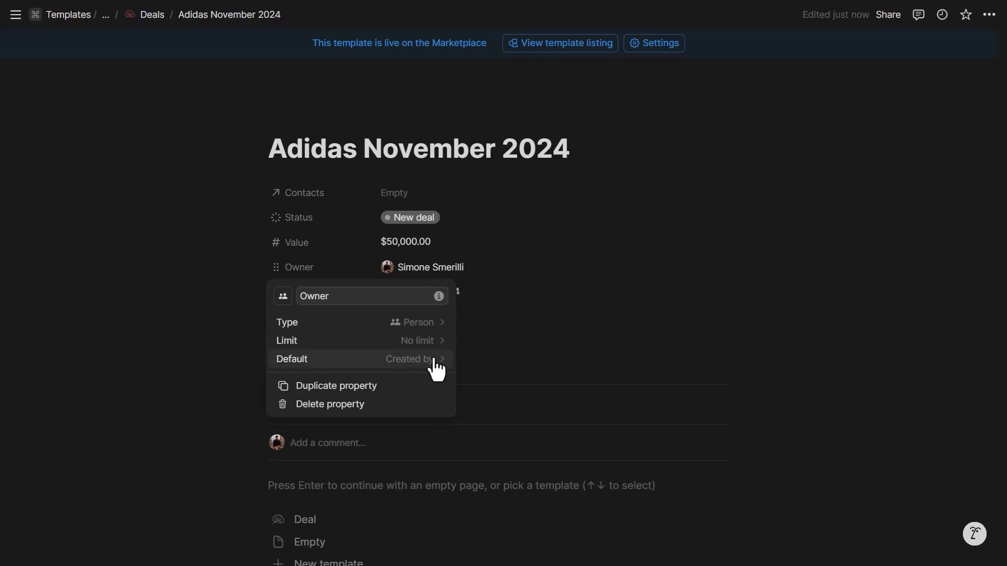
{"action": "left_click", "coordinate": [642, 245]}
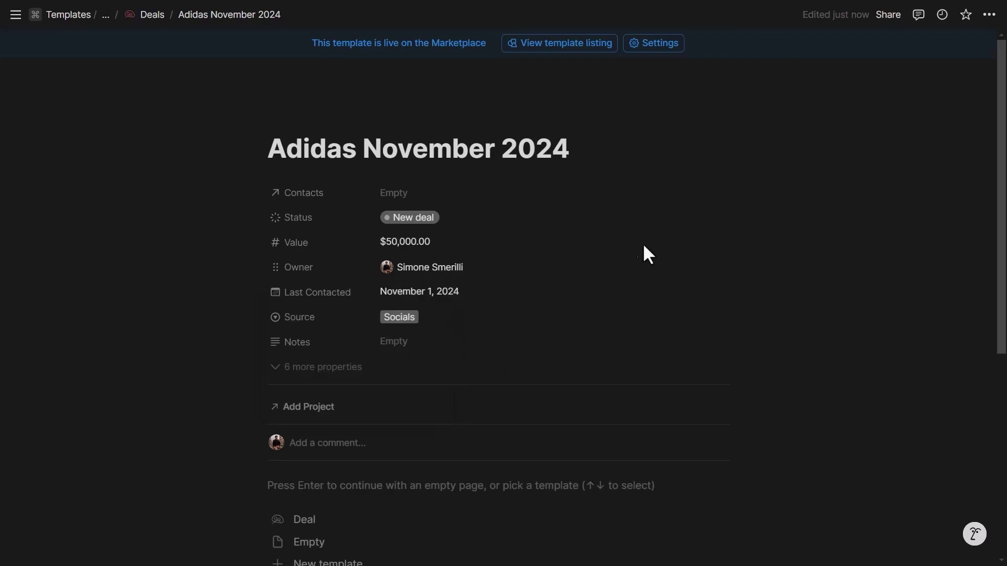
{"action": "scroll", "coordinate": [545, 263], "scroll_direction": "down", "scroll_amount": 2}
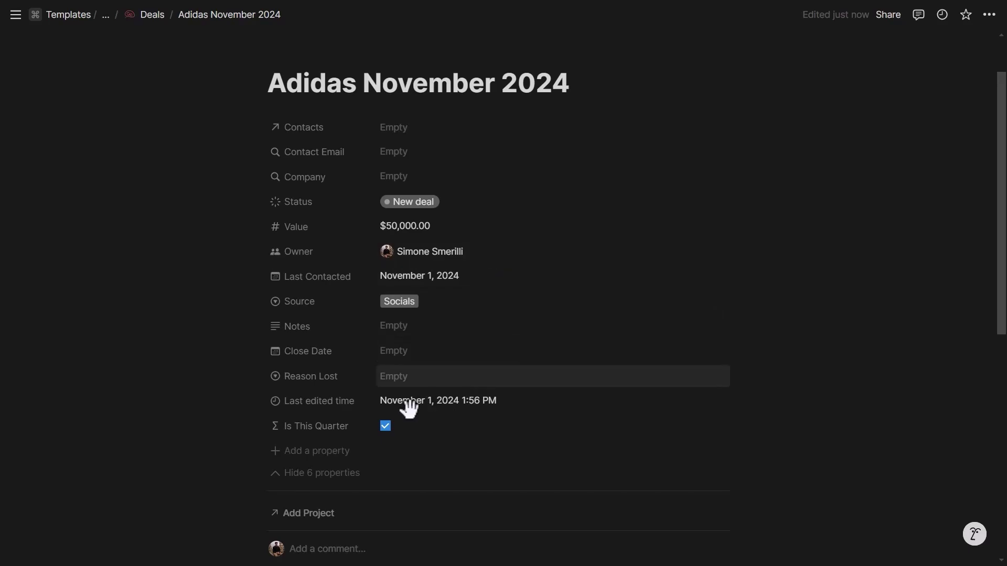
- Add a Created by property below Is This Quarter and return to Deals
{"action": "left_click", "coordinate": [327, 459]}
{"action": "scroll", "coordinate": [377, 375], "scroll_direction": "down", "scroll_amount": 5}
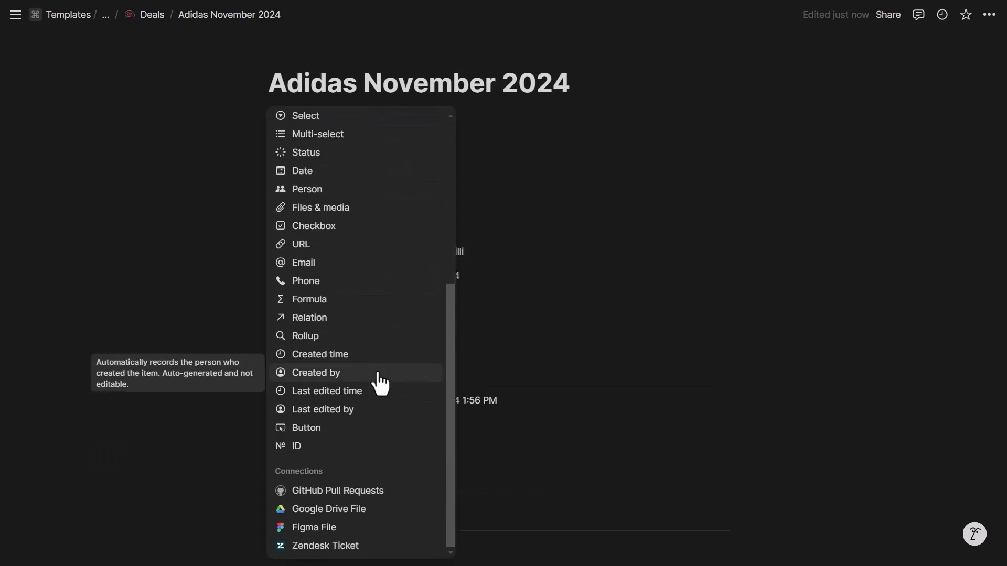
{"action": "left_click", "coordinate": [341, 372]}
{"action": "left_click_drag", "start_coordinate": [314, 426], "coordinate": [315, 464]}
{"action": "left_click", "coordinate": [594, 165]}
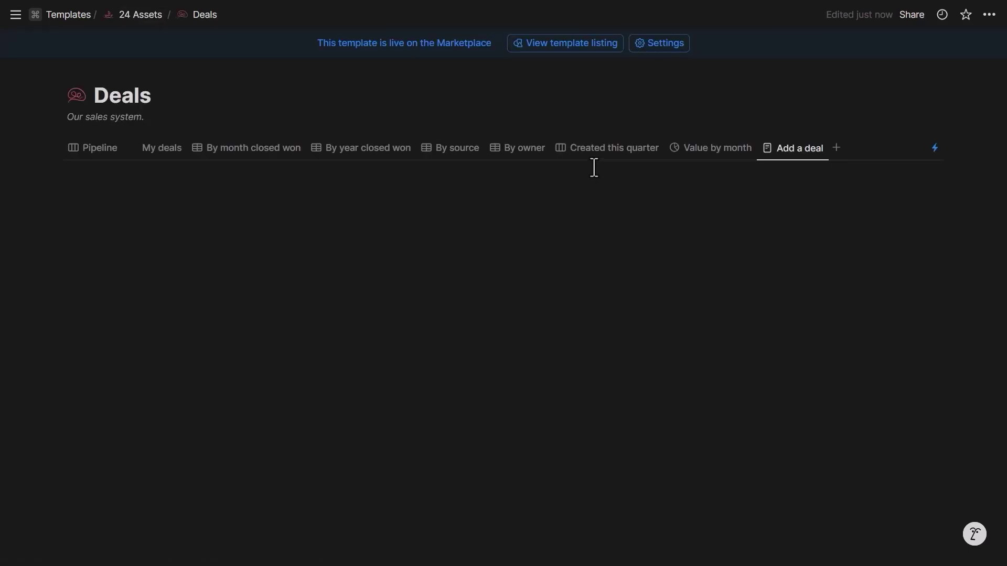
{"action": "left_click", "coordinate": [768, 148]}
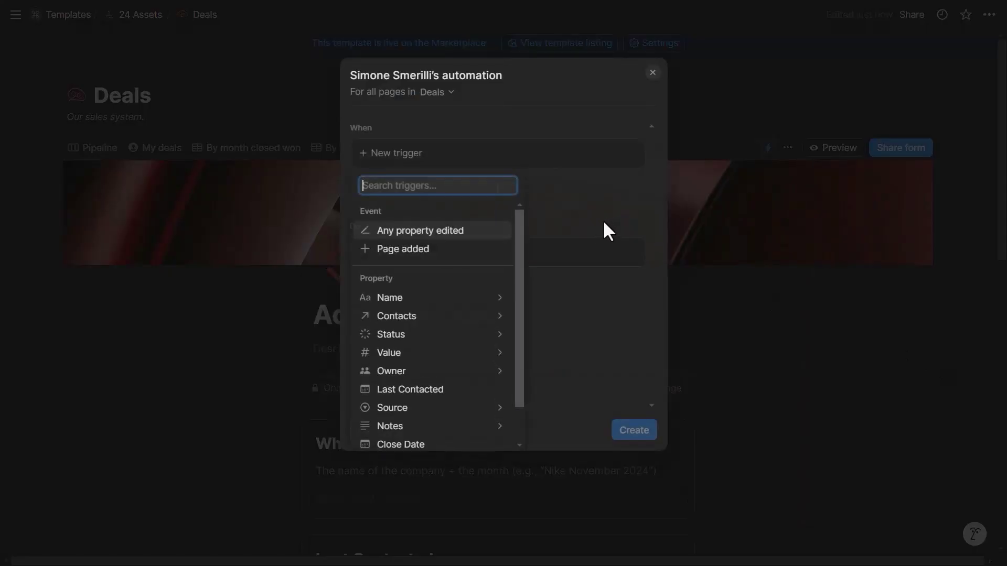
{"action": "left_click", "coordinate": [554, 265]}
{"action": "left_click", "coordinate": [570, 298]}
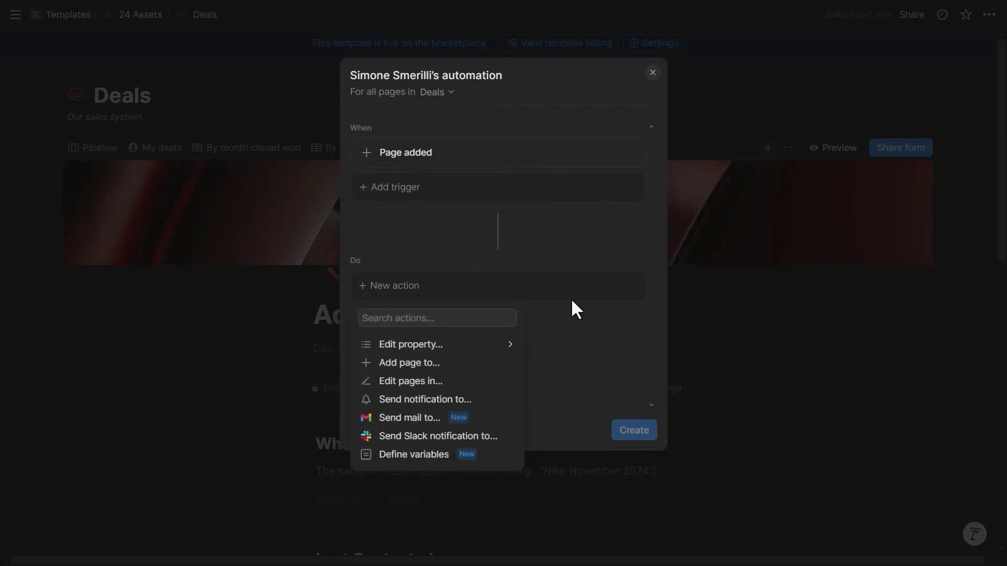
{"action": "left_click", "coordinate": [483, 344]}
{"action": "left_click", "coordinate": [499, 148]}
{"action": "left_click", "coordinate": [475, 195]}
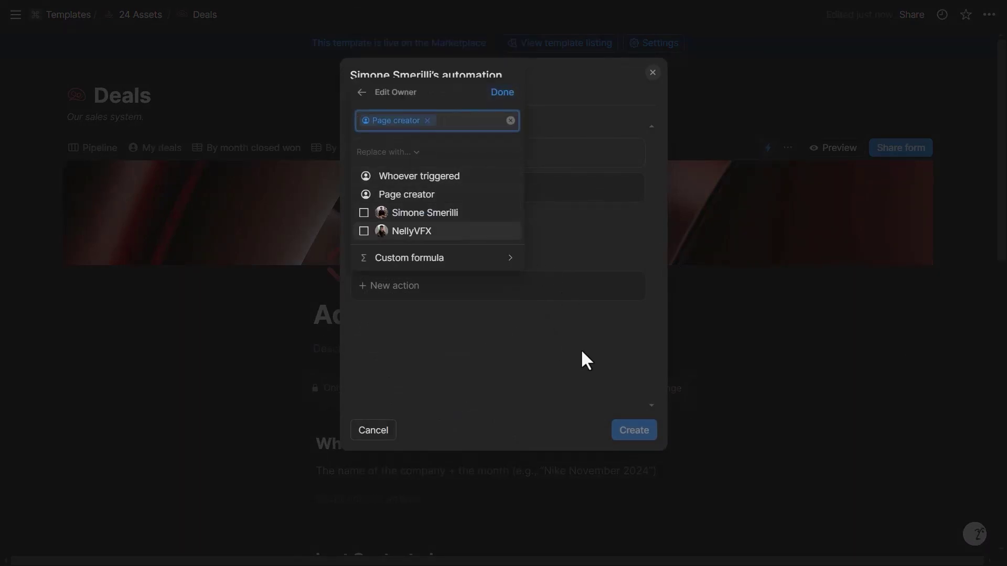
{"action": "left_click", "coordinate": [555, 250]}
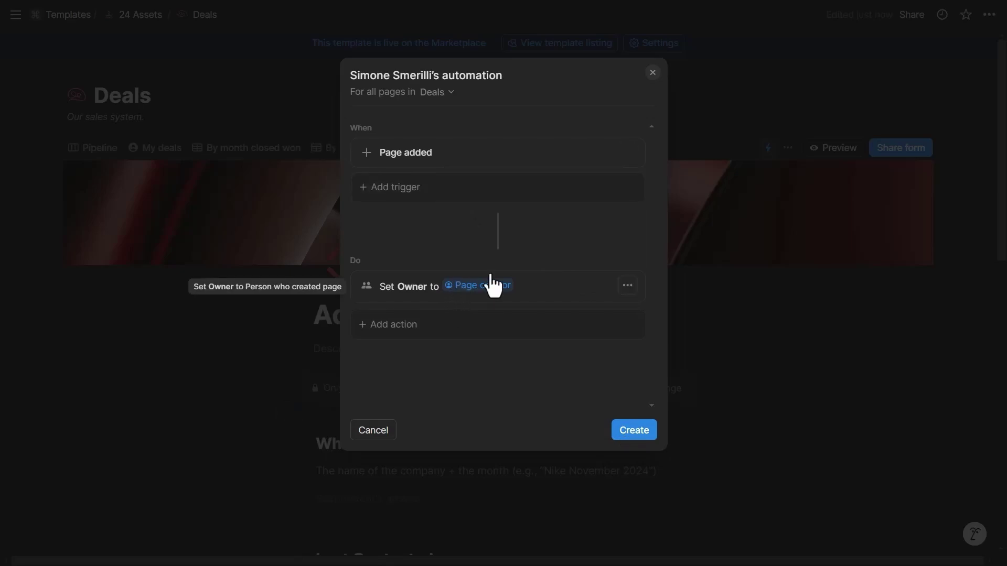
{"action": "left_click", "coordinate": [652, 74]}
{"action": "left_click", "coordinate": [521, 292]}
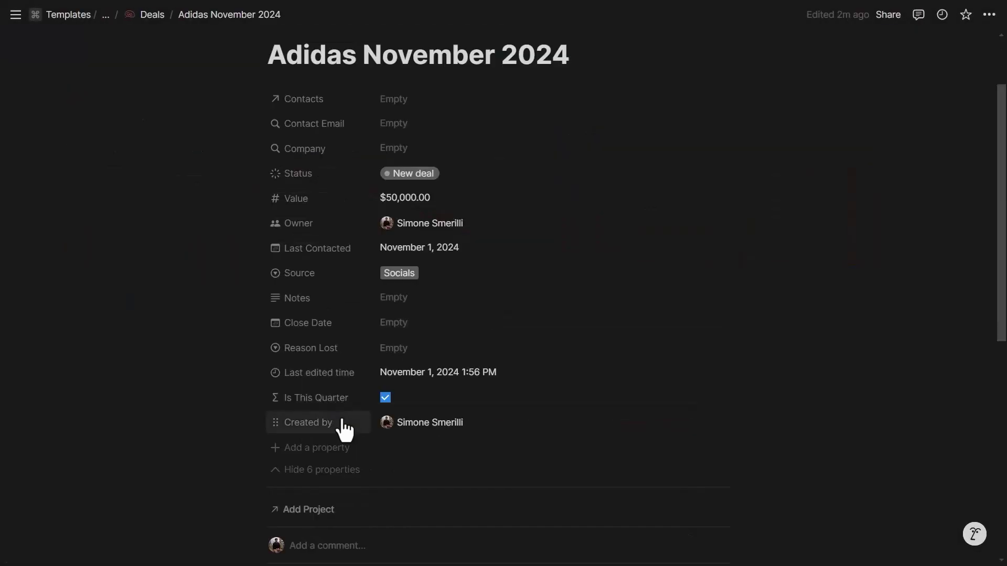
- Delete the Owner question from the Add a deal form, then view the Pipeline board
{"action": "left_click", "coordinate": [342, 425]}
{"action": "left_click", "coordinate": [568, 375]}
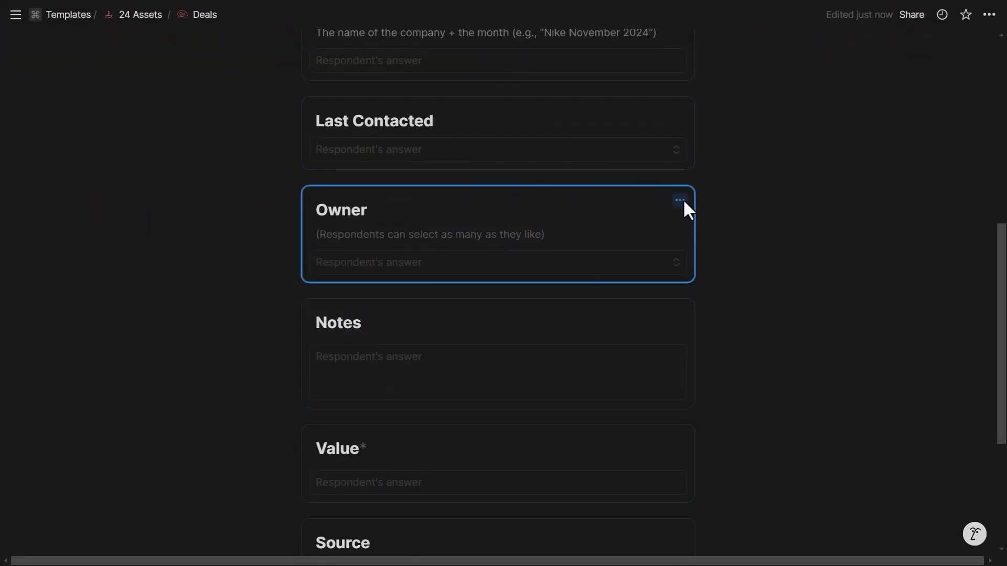
{"action": "left_click", "coordinate": [679, 200]}
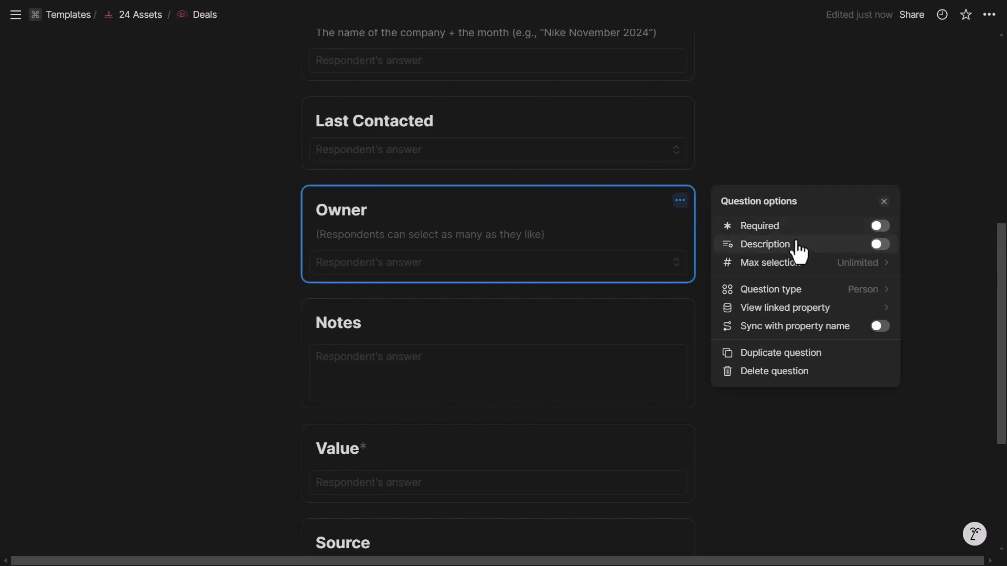
{"action": "left_click", "coordinate": [789, 372]}
{"action": "scroll", "coordinate": [524, 251], "scroll_direction": "up", "scroll_amount": 8}
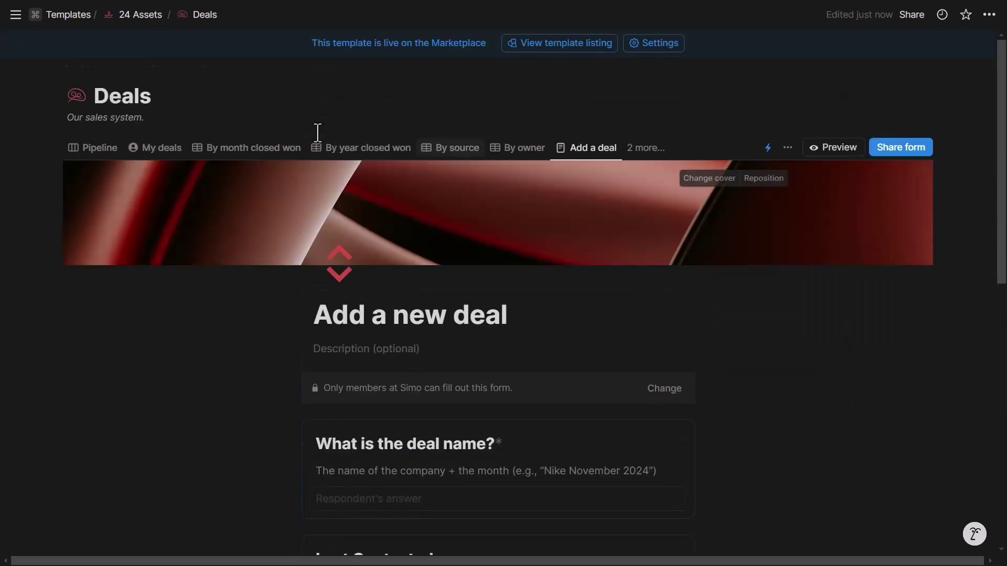
{"action": "left_click", "coordinate": [115, 157]}
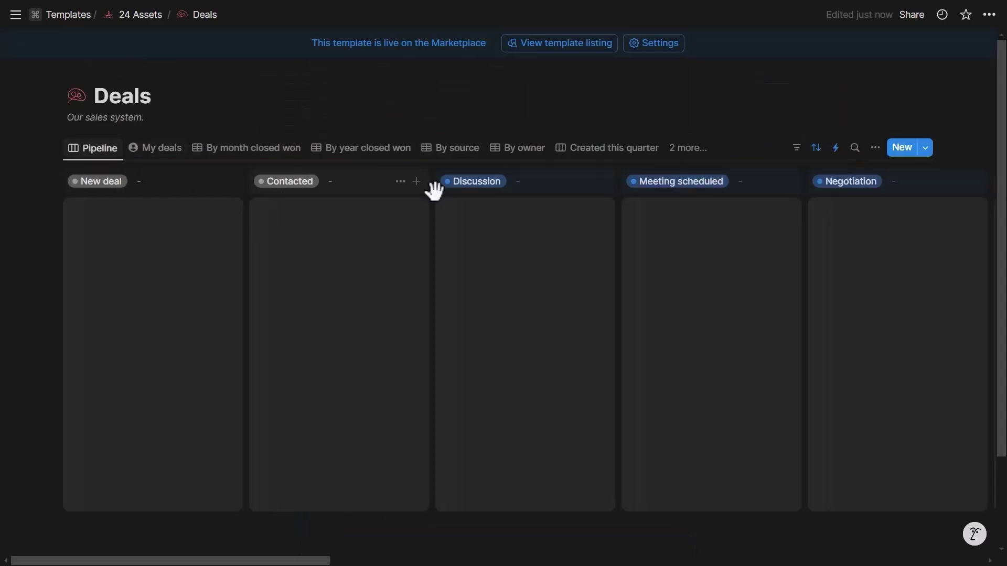